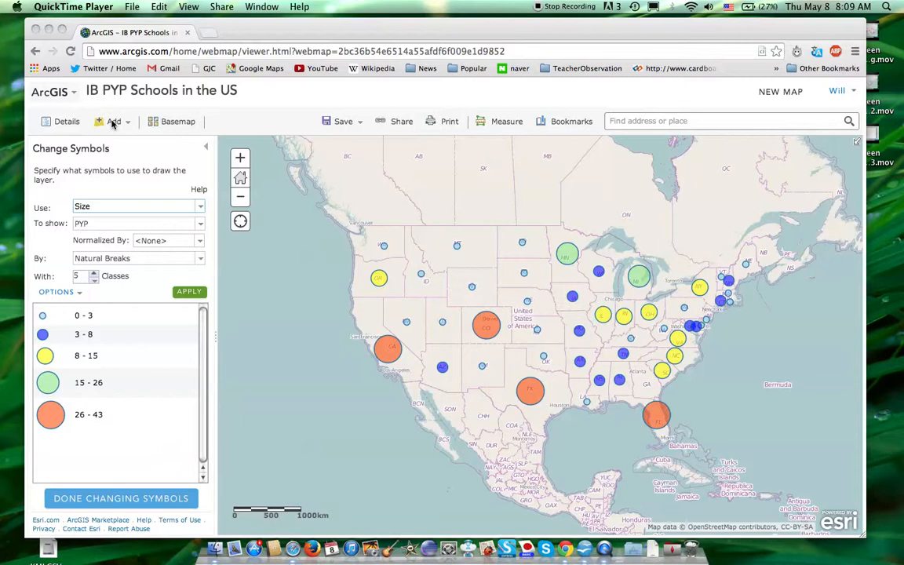
# - Remove the existing IBSchoolsByUSState layer from the map contents
pyautogui.click(68, 120)
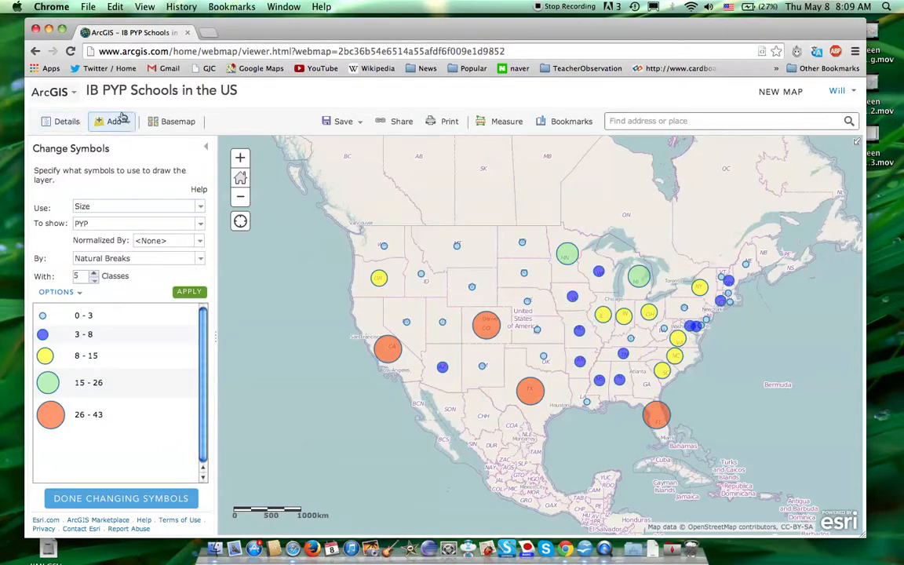
pyautogui.click(67, 122)
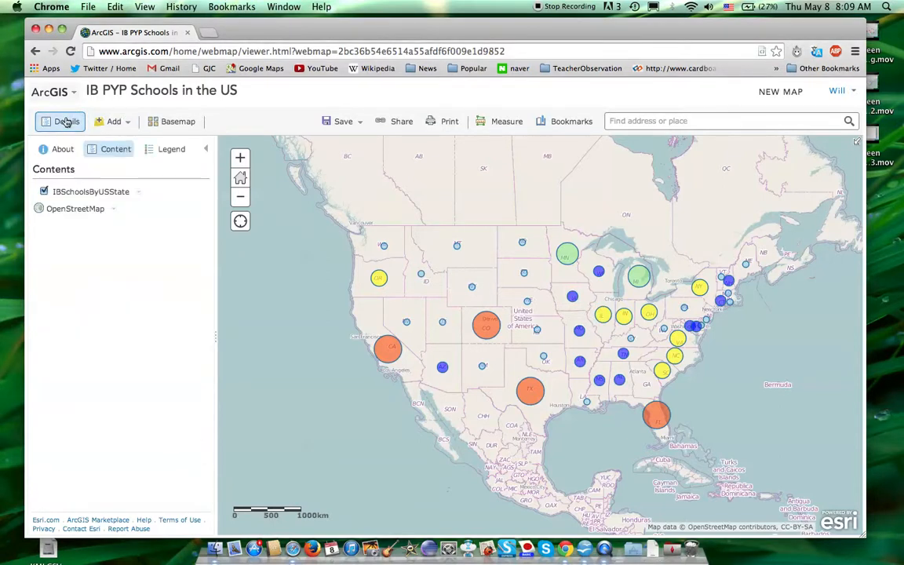
pyautogui.click(137, 192)
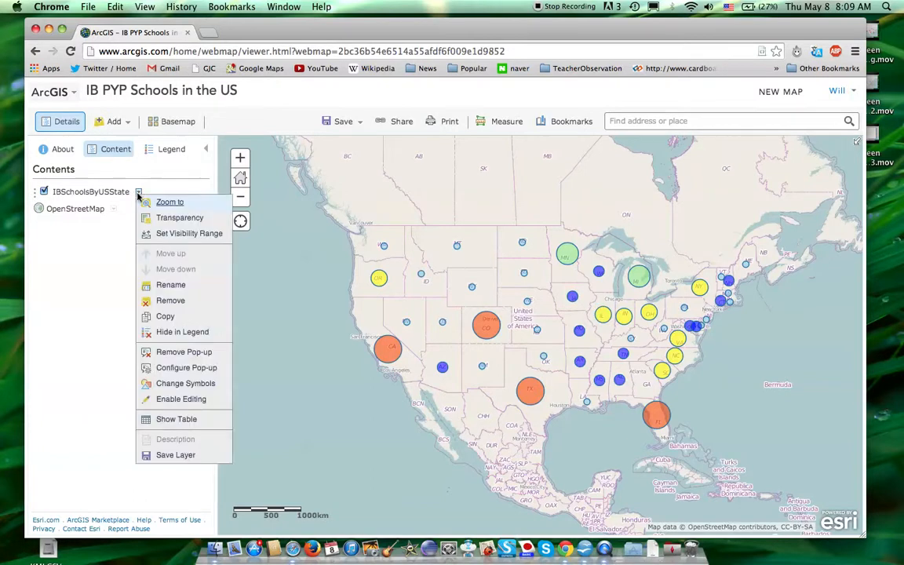
pyautogui.click(170, 301)
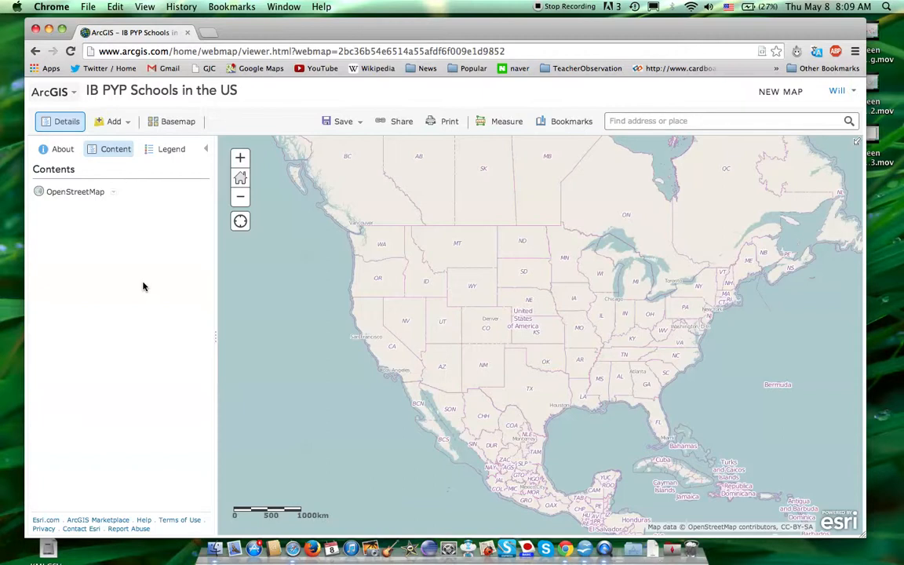
# - Import IBSchoolsByUSState.csv from the Desktop as a layer and choose Address for locating its features
pyautogui.click(123, 126)
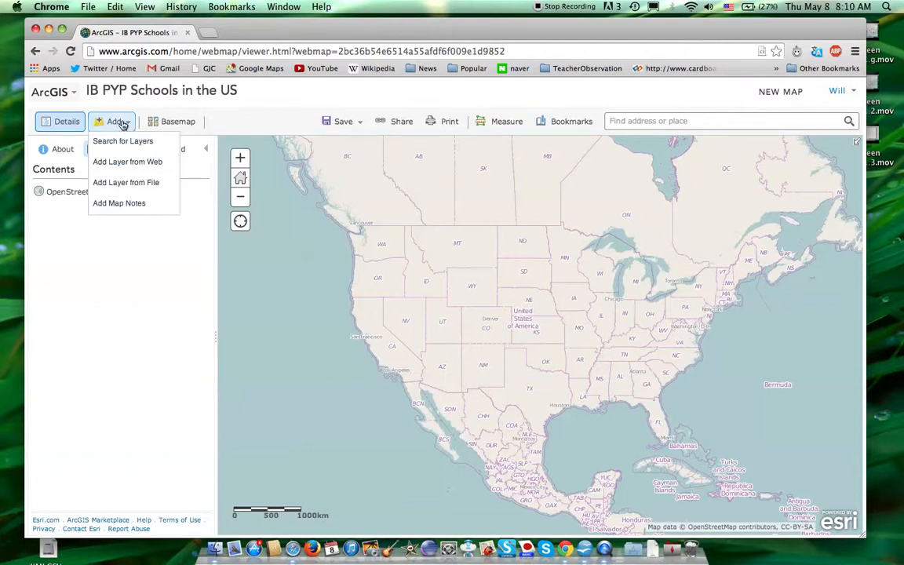
pyautogui.click(126, 182)
pyautogui.click(356, 328)
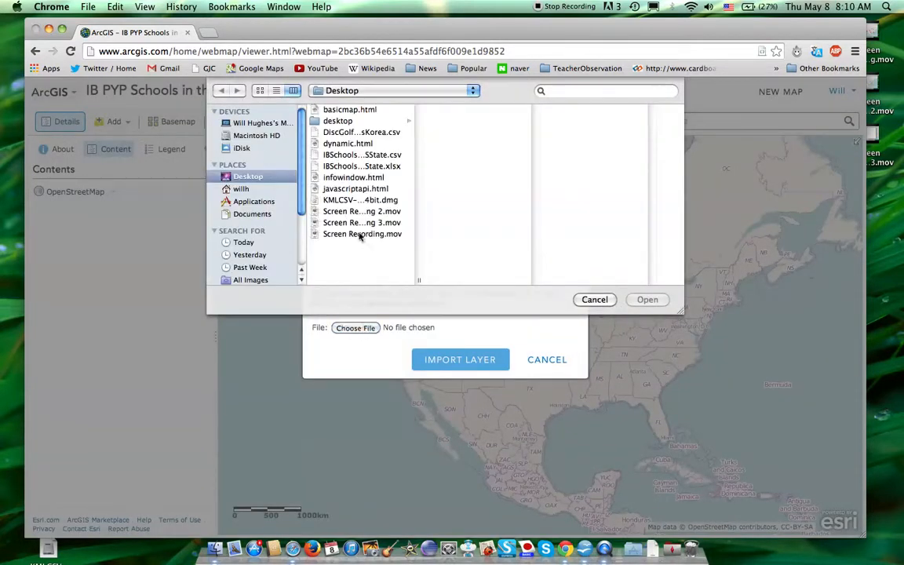
pyautogui.click(337, 155)
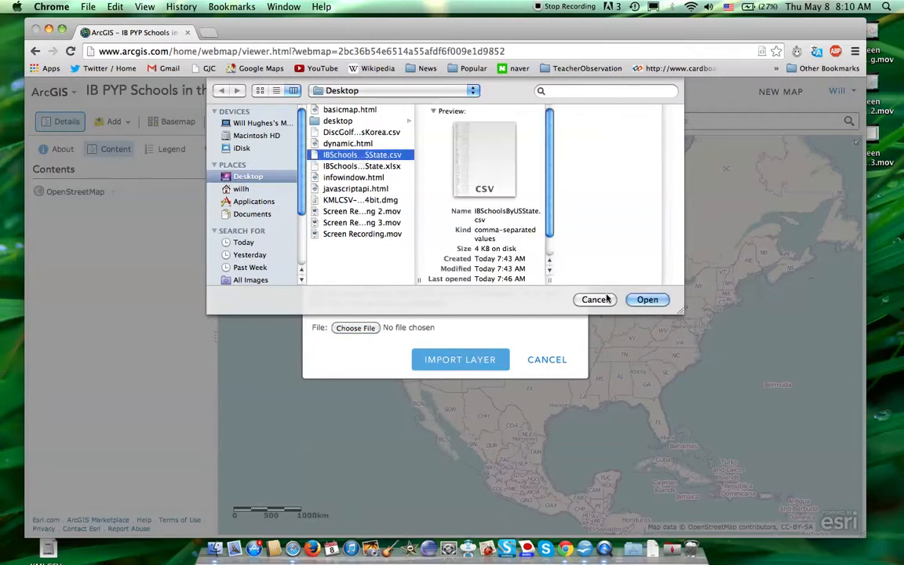
pyautogui.click(636, 299)
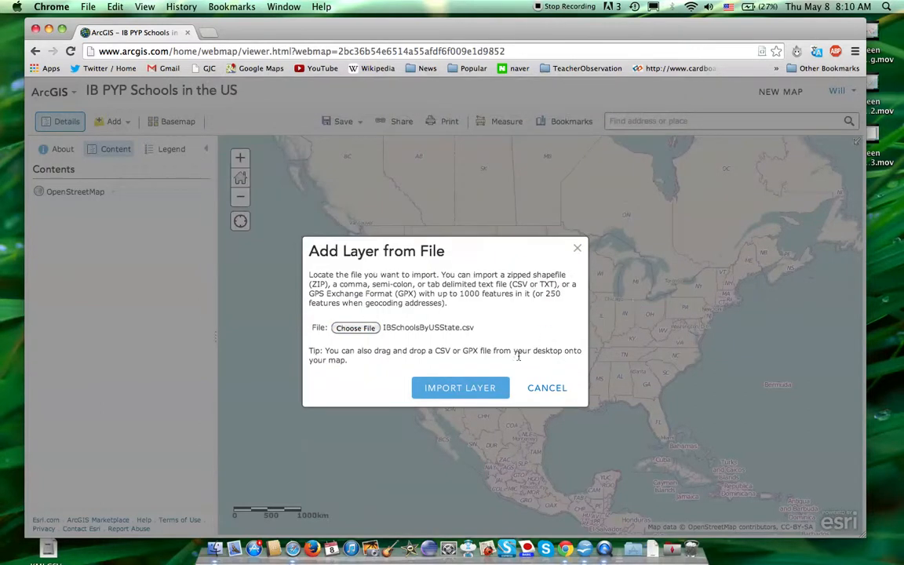
pyautogui.click(476, 388)
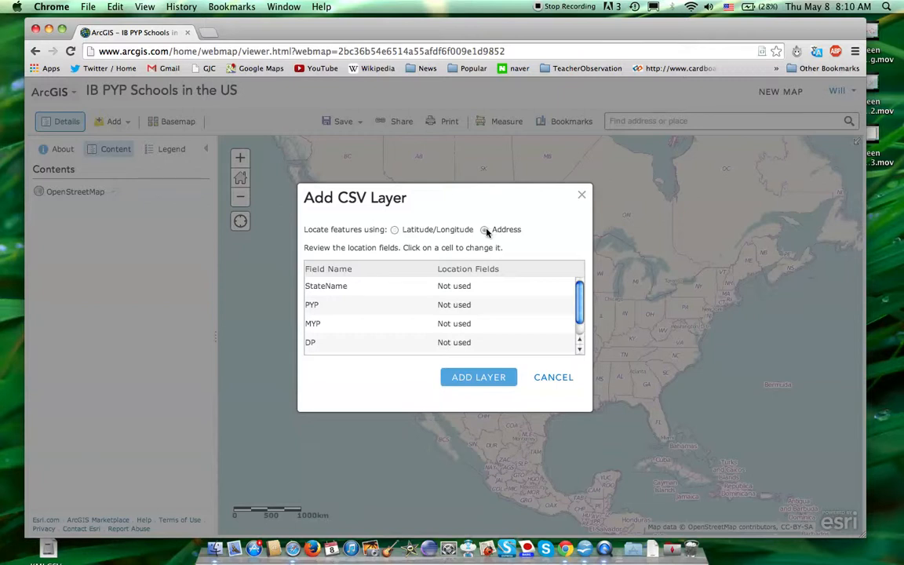
pyautogui.click(485, 230)
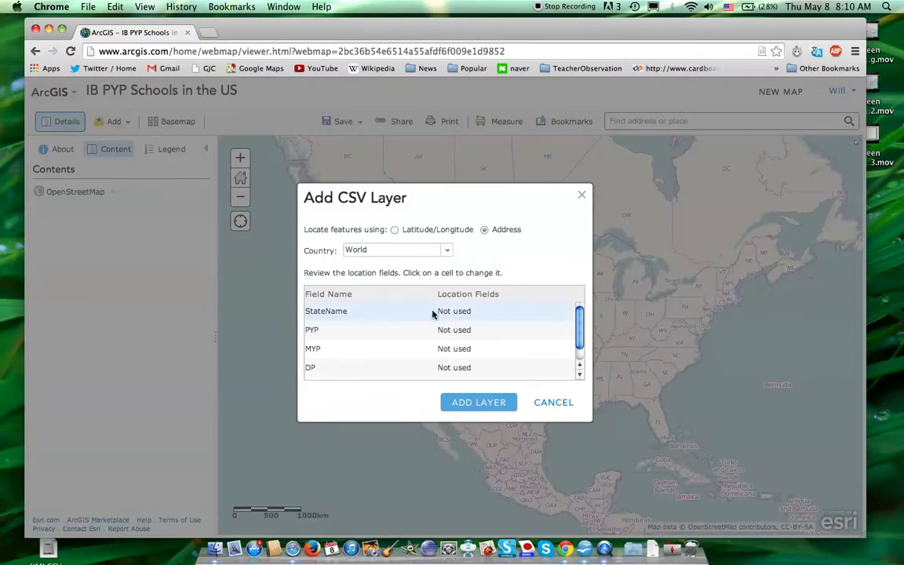
pyautogui.click(480, 313)
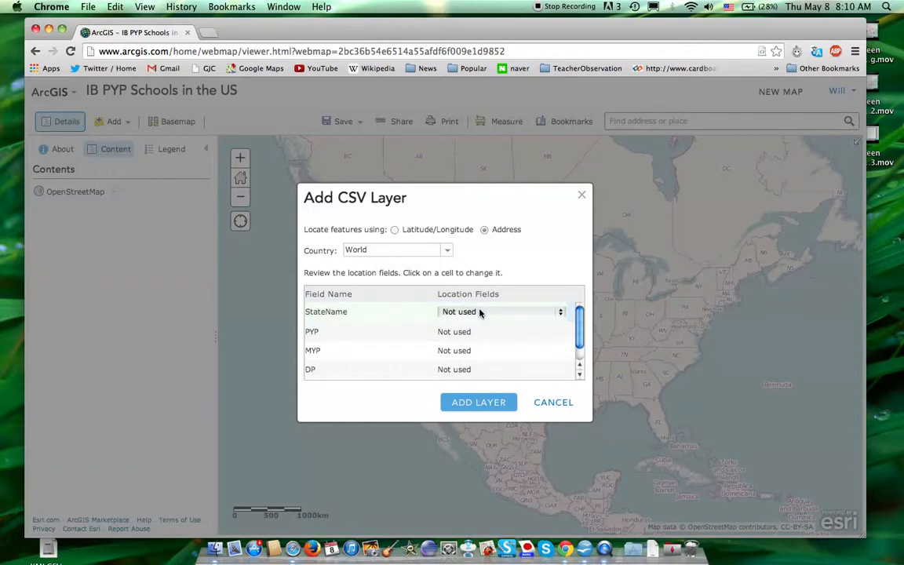
pyautogui.click(480, 312)
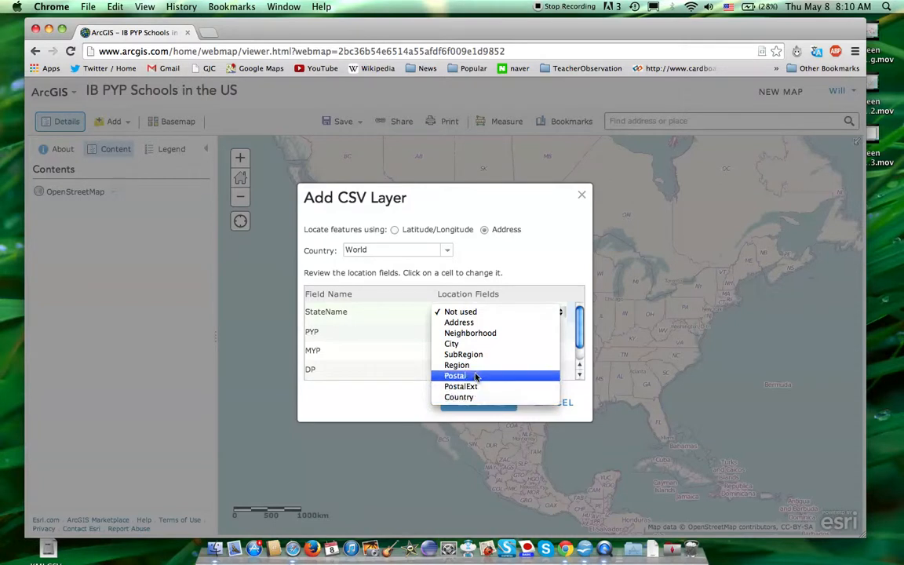
pyautogui.click(449, 255)
pyautogui.click(449, 255)
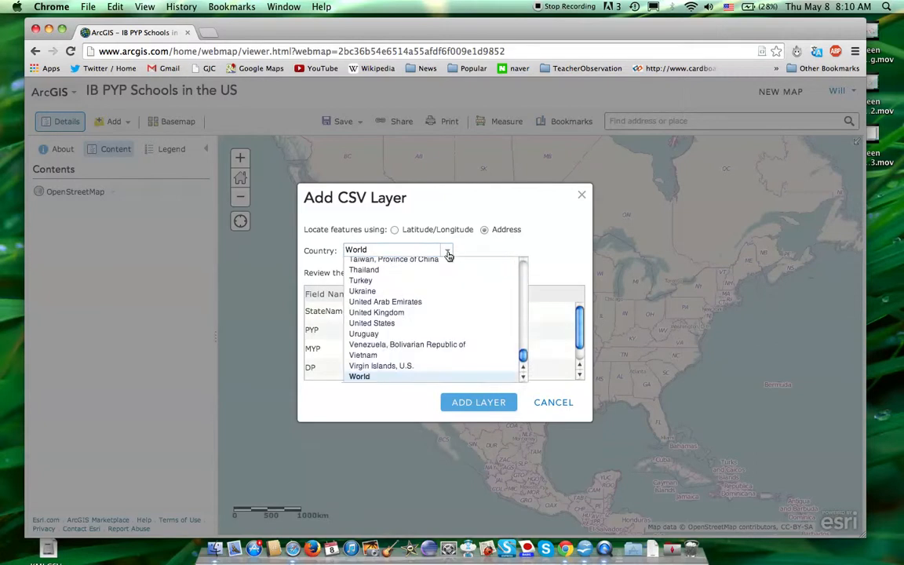
pyautogui.click(420, 324)
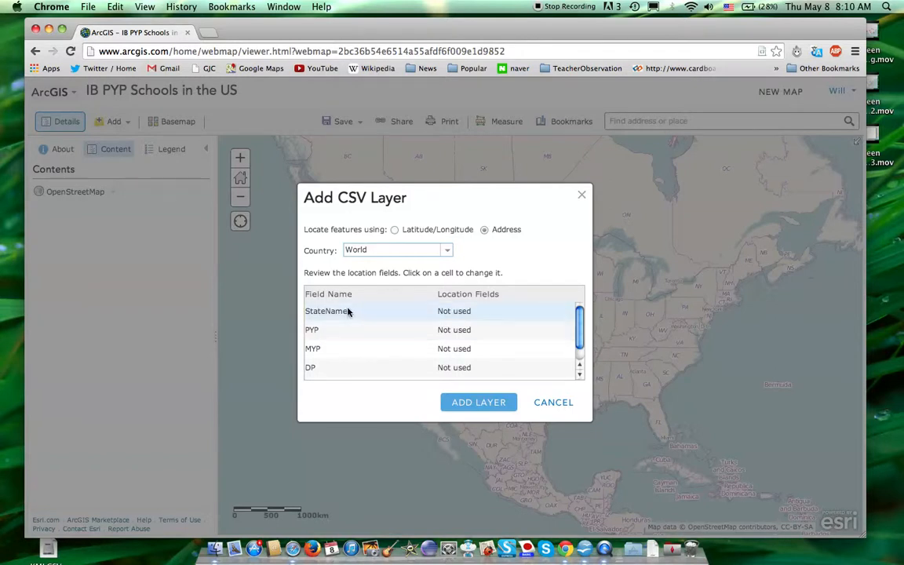
# - Assign the StateName field to the Region location field and add the CSV layer to the map
pyautogui.click(486, 312)
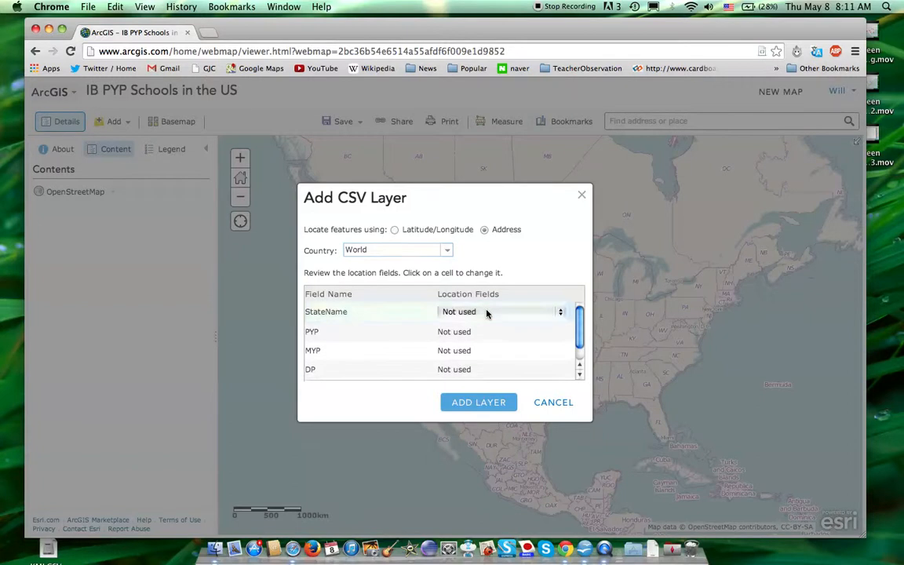
pyautogui.click(486, 313)
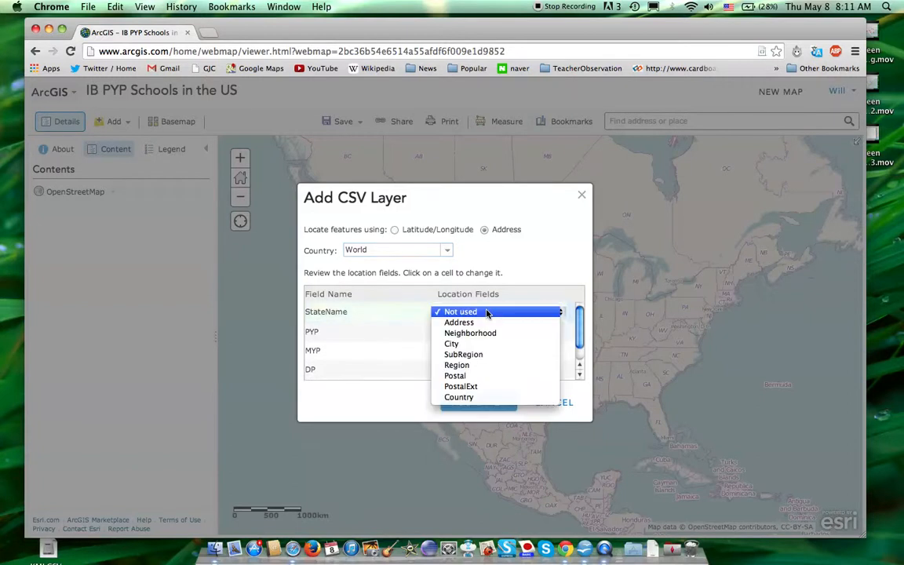
pyautogui.click(480, 366)
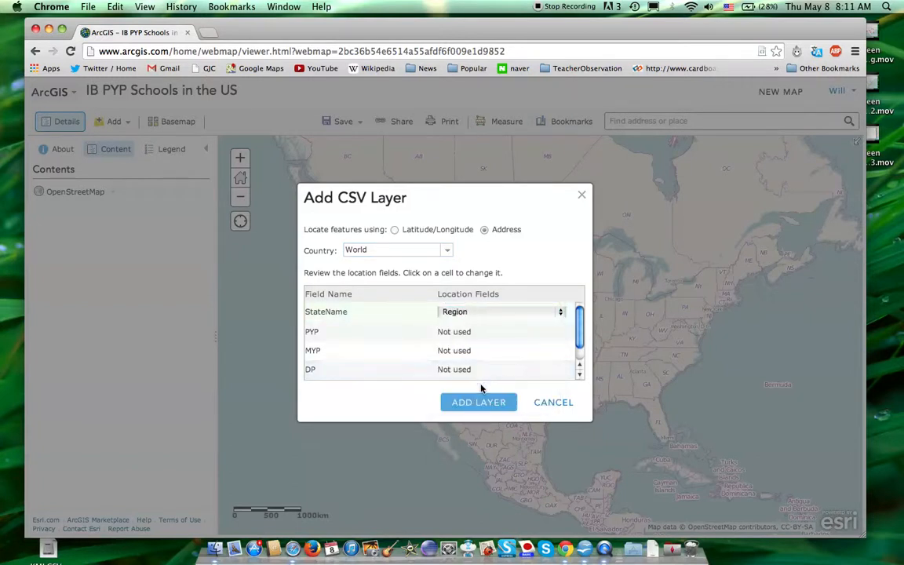
pyautogui.click(485, 404)
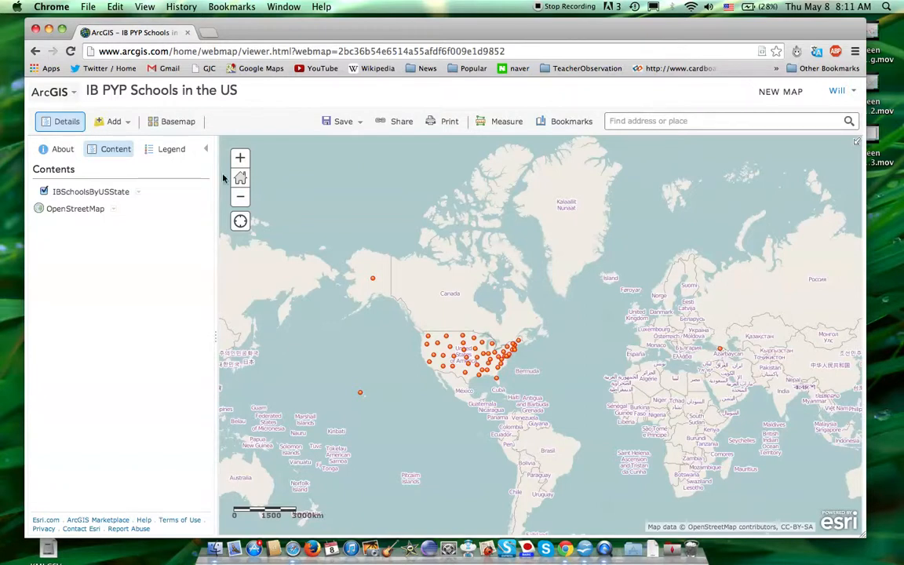
# - Enable editing for the IBSchoolsByUSState layer and start editing its features
pyautogui.click(138, 193)
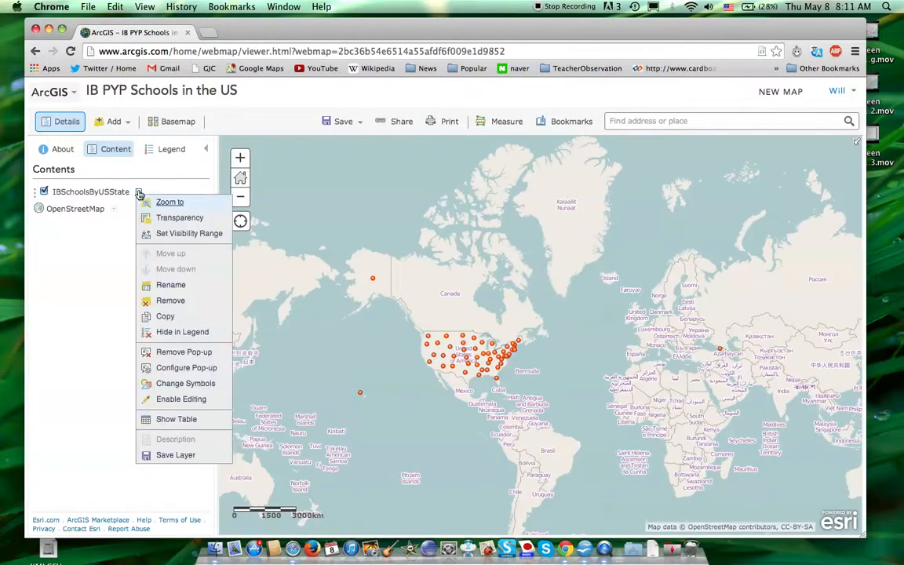
pyautogui.click(175, 400)
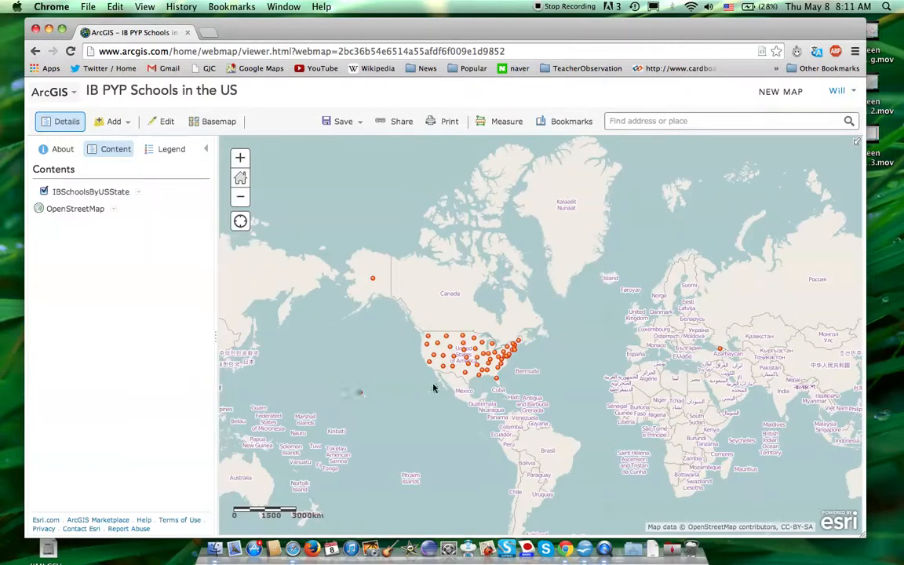
pyautogui.click(164, 126)
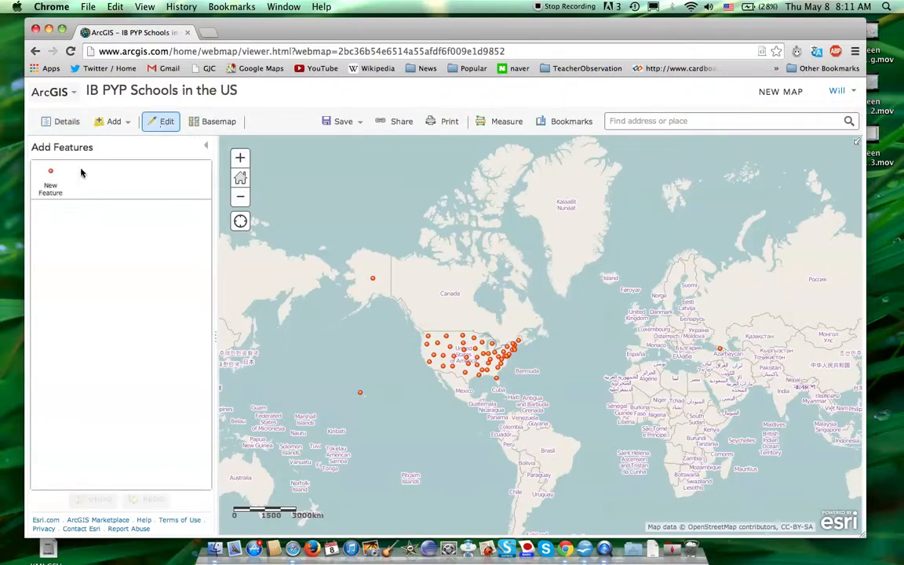
# - Move the misplaced Georgia point from the Caucasus region to the state of Georgia in the US
pyautogui.click(719, 350)
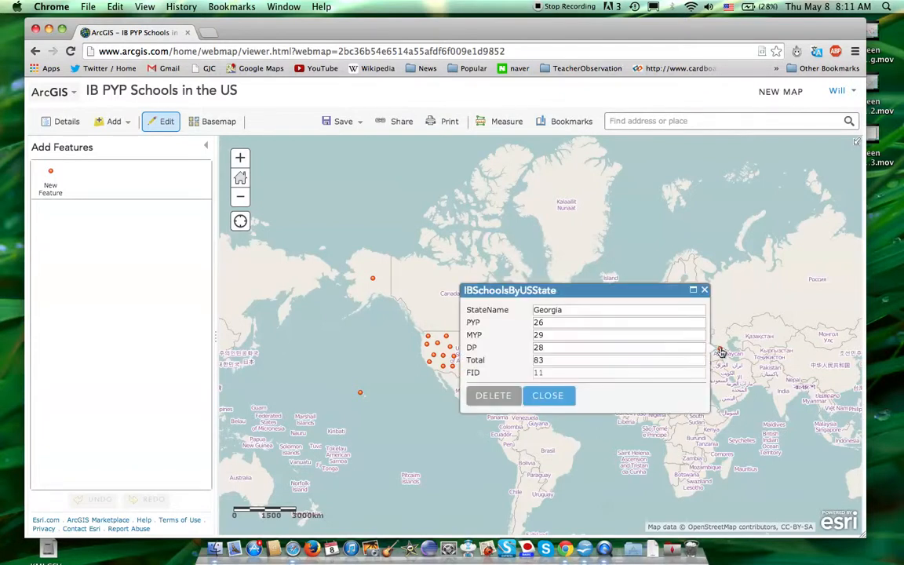
pyautogui.moveTo(720, 351); pyautogui.dragTo(512, 371)
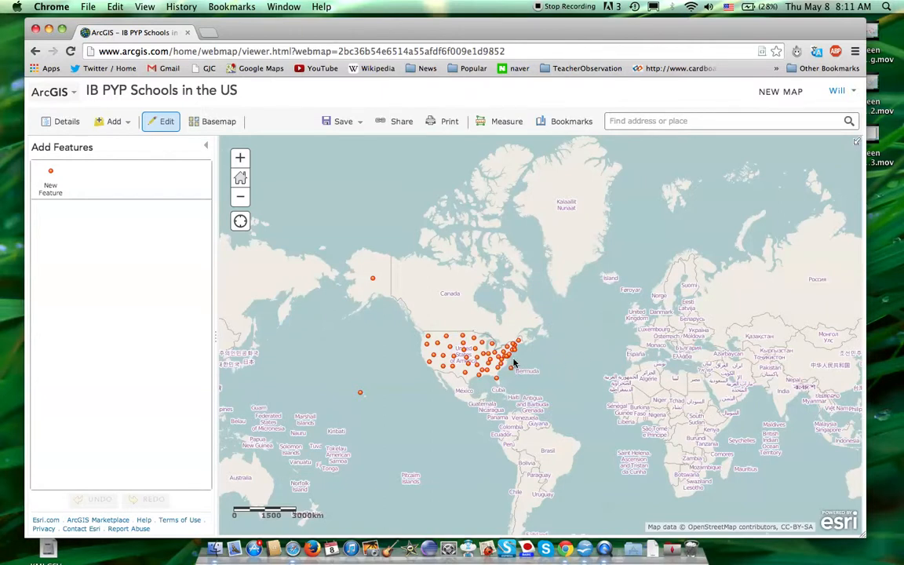
pyautogui.scroll(1, 512, 371)
pyautogui.scroll(2, 515, 363)
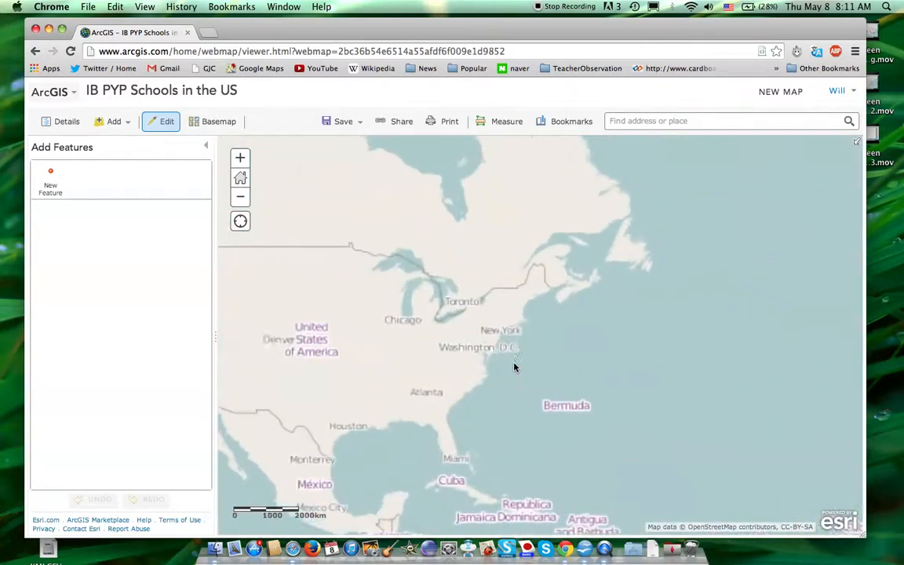
pyautogui.scroll(1, 517, 369)
pyautogui.moveTo(517, 379); pyautogui.dragTo(611, 346)
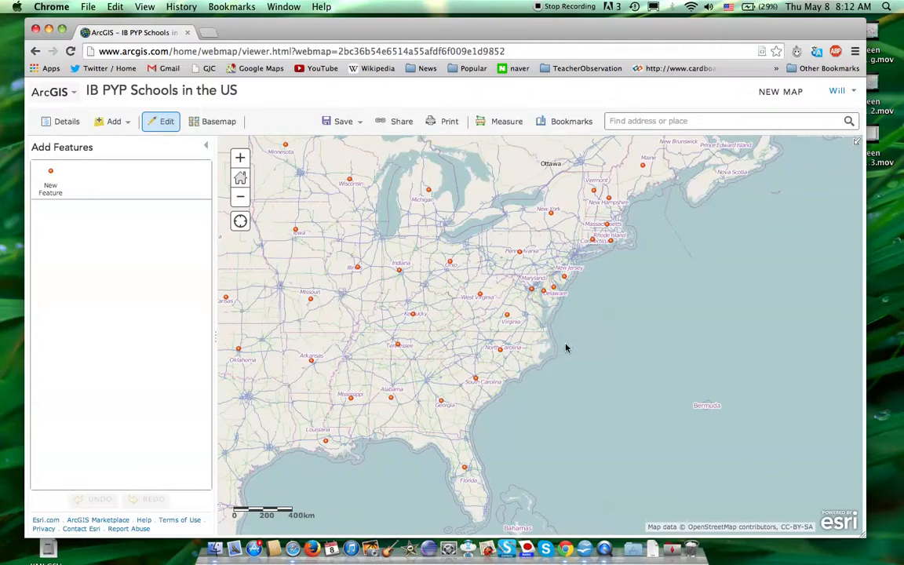
# - Review the IBSchoolsByUSState layer's attribute table with the school counts per state and close it
pyautogui.click(240, 197)
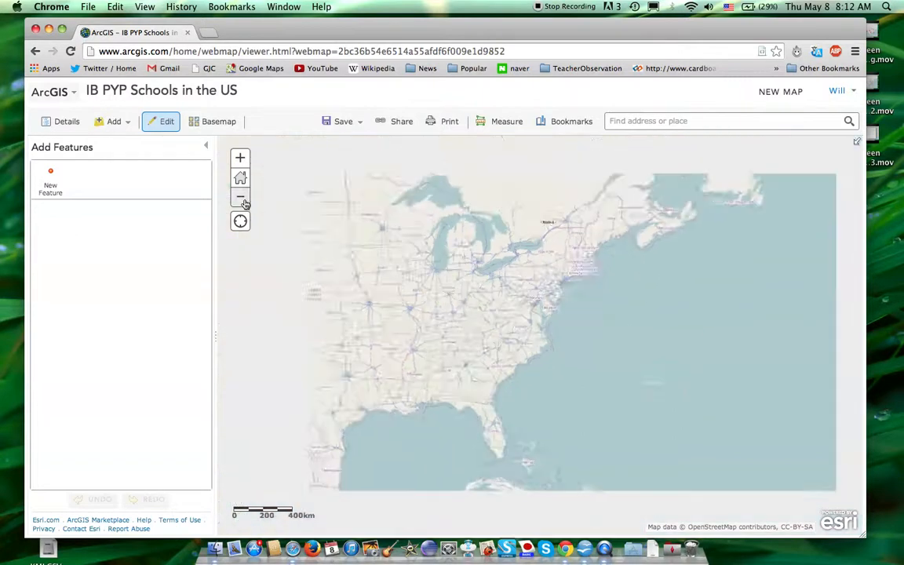
pyautogui.moveTo(357, 294); pyautogui.dragTo(477, 302)
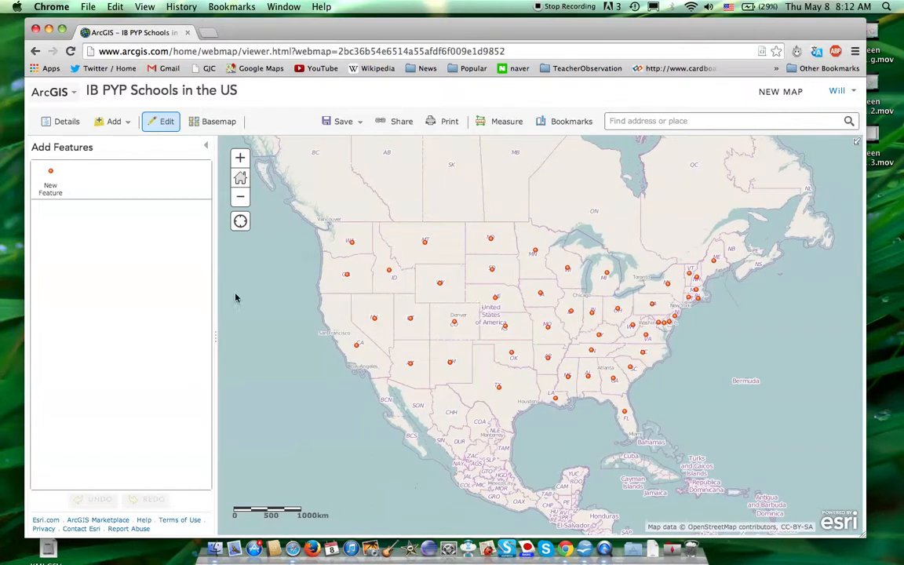
pyautogui.click(64, 121)
pyautogui.click(138, 192)
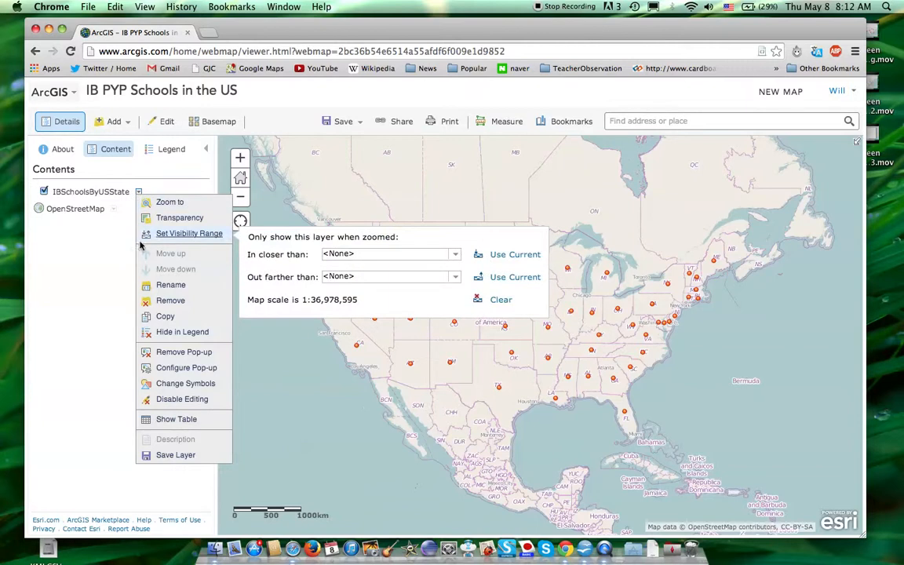
pyautogui.click(178, 419)
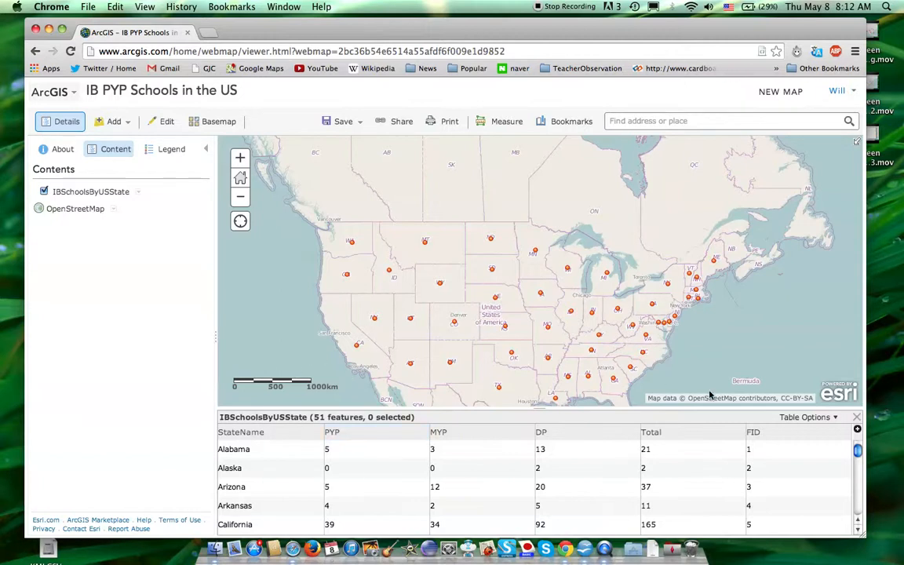
pyautogui.click(857, 417)
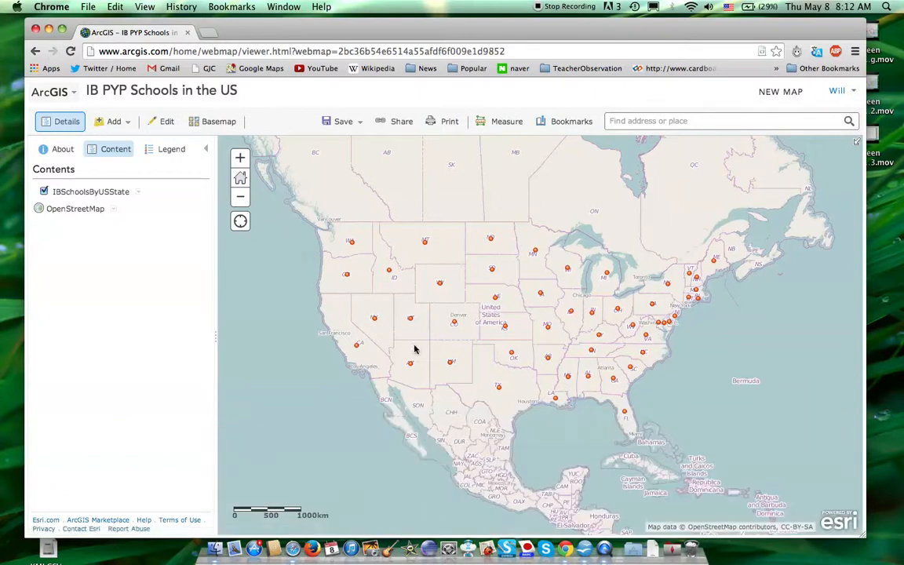
# - Symbolize the IBSchoolsByUSState layer by Size, using the PYP field
pyautogui.click(138, 191)
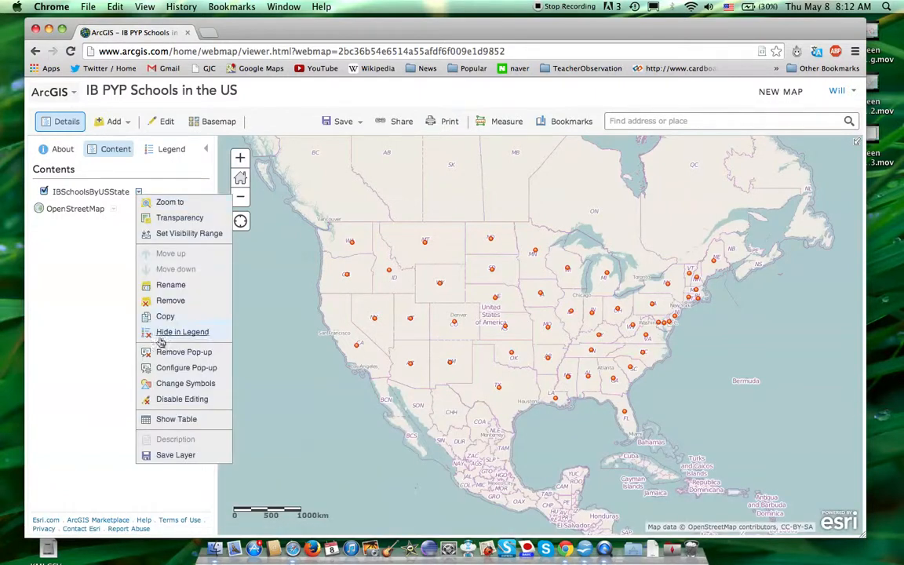
pyautogui.click(171, 383)
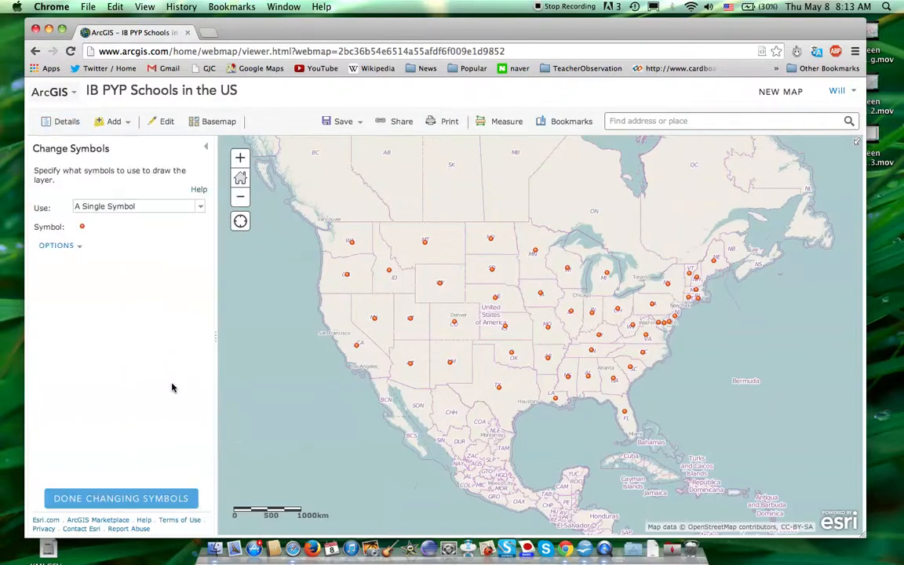
pyautogui.click(200, 208)
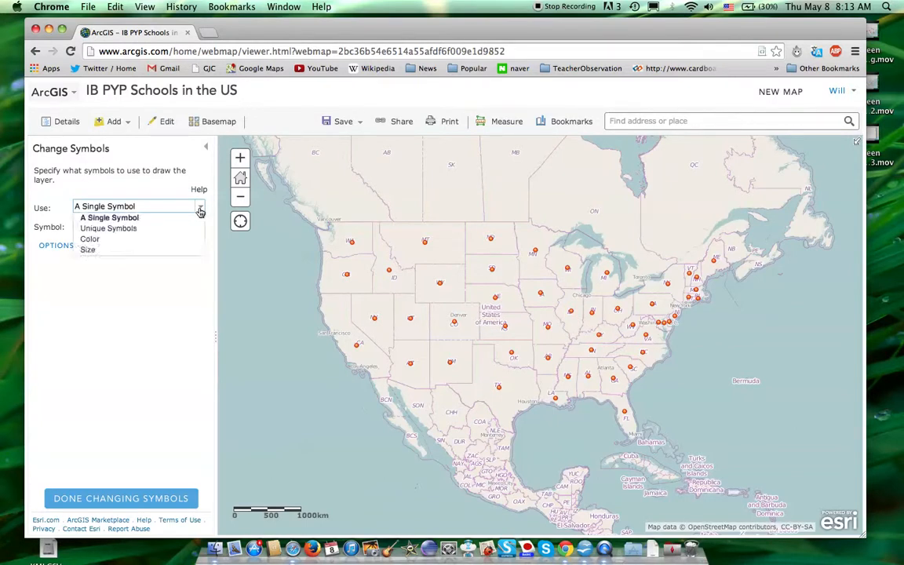
pyautogui.click(156, 251)
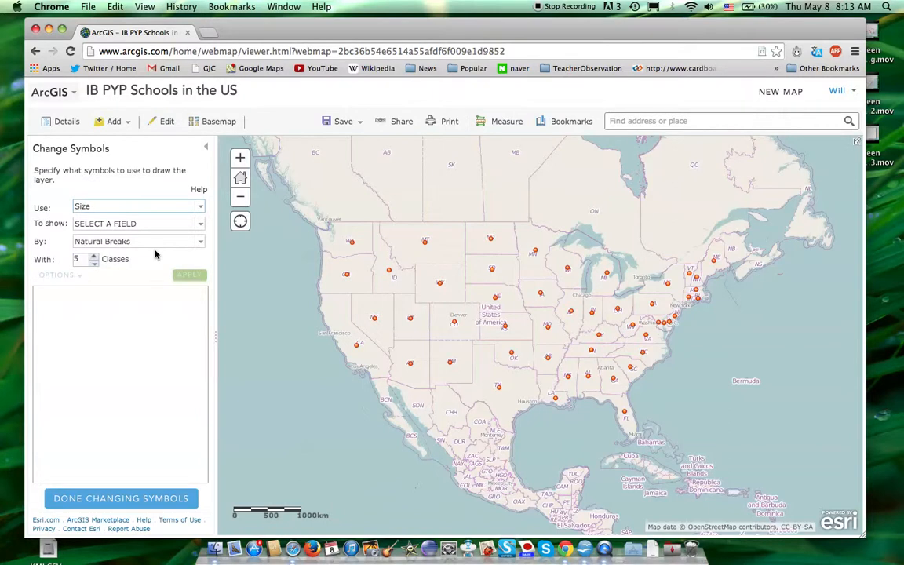
pyautogui.click(200, 228)
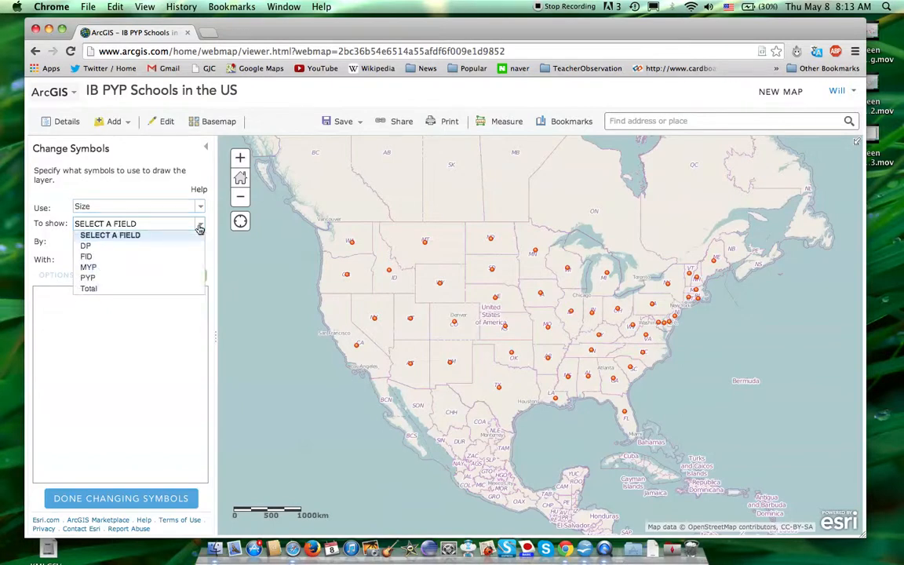
pyautogui.click(152, 278)
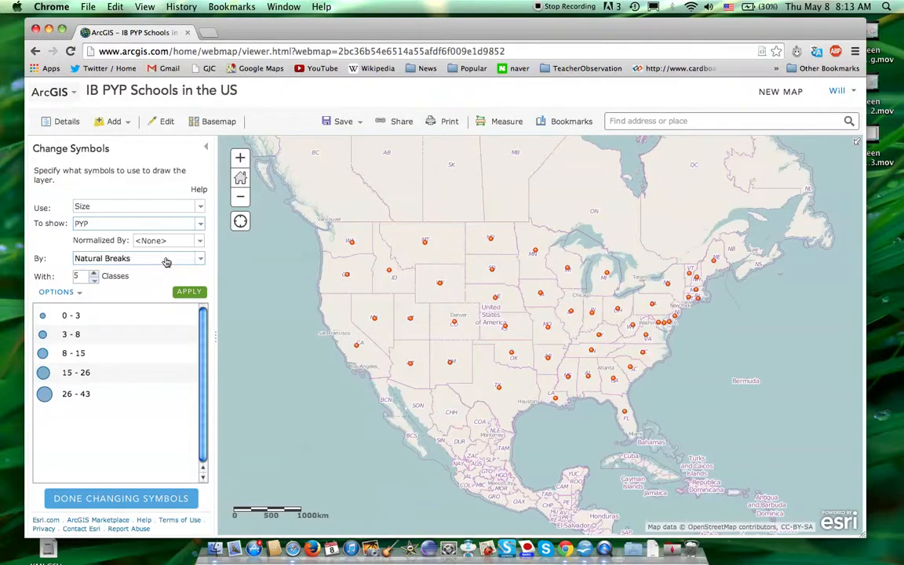
# - Classify the PYP values by Natural Breaks with 4 classes and apply the symbols to the map
pyautogui.click(167, 262)
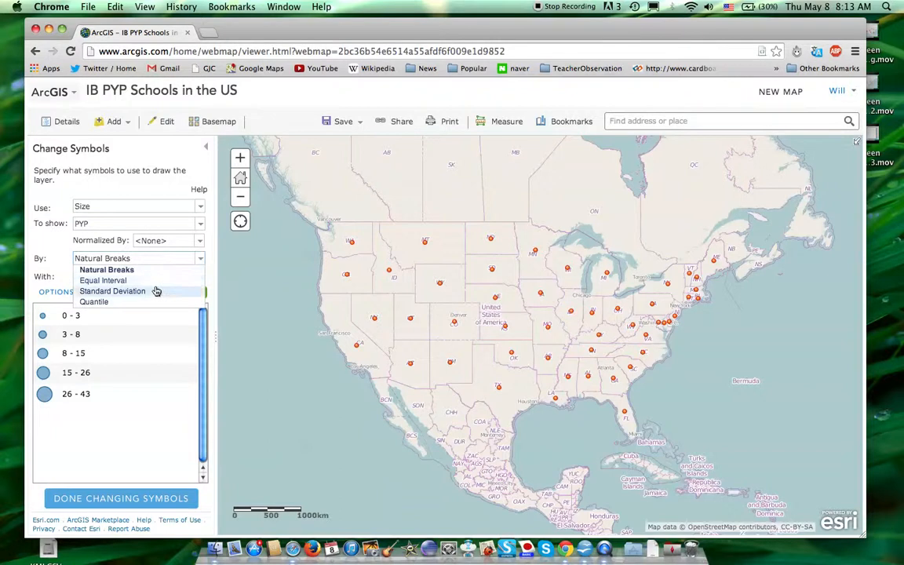
pyautogui.click(152, 276)
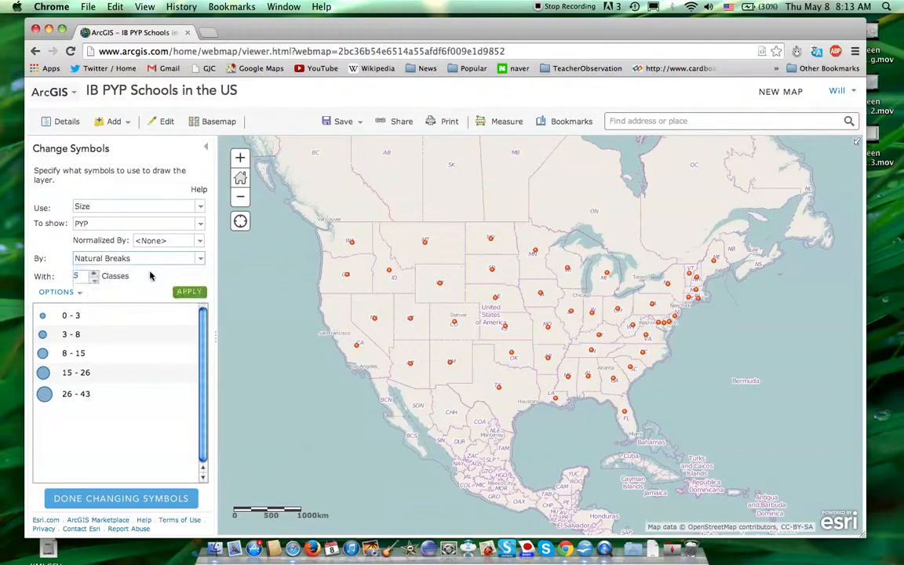
pyautogui.click(93, 281)
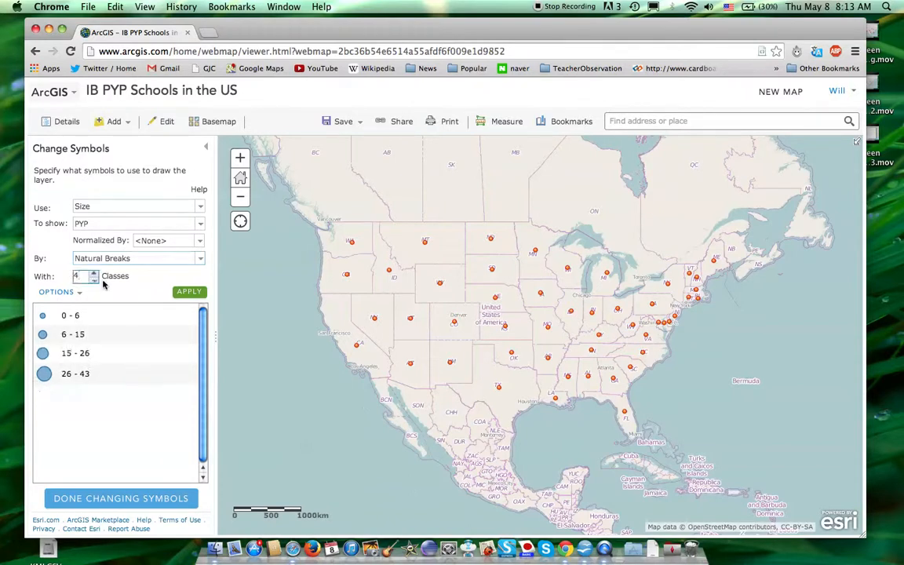
pyautogui.click(192, 293)
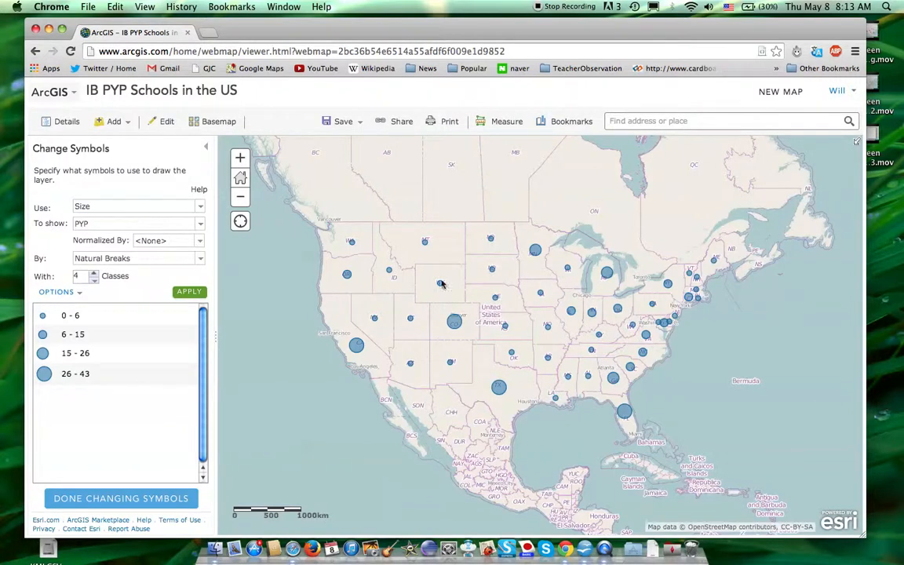
# - Style the 26 - 43 class symbol with a red fill, 59 px size, 60% transparency and a gray outline
pyautogui.click(45, 374)
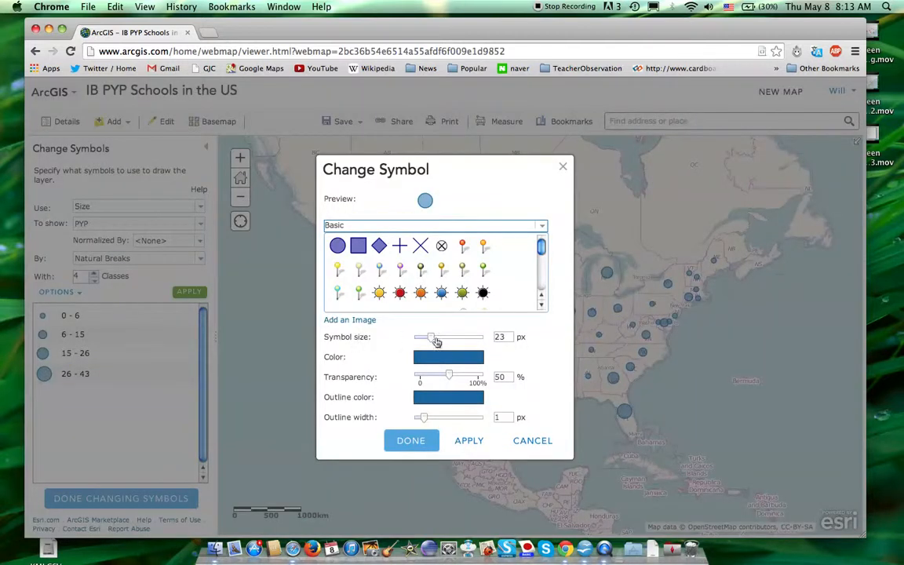
pyautogui.click(446, 358)
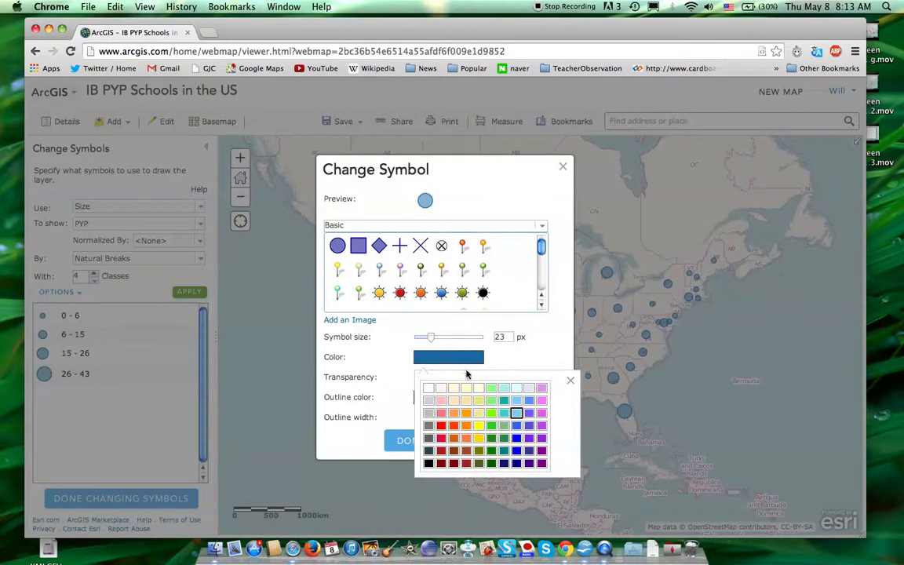
pyautogui.click(442, 428)
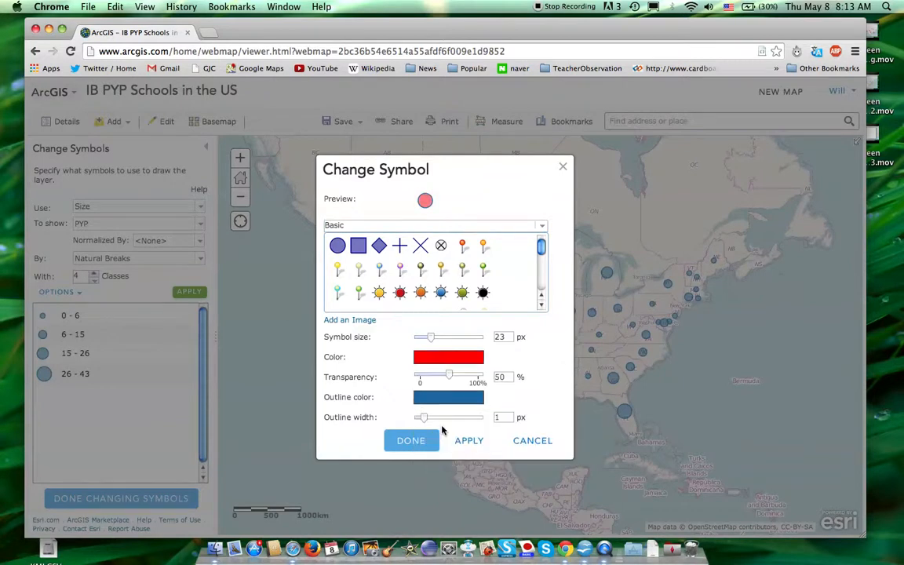
pyautogui.moveTo(433, 339); pyautogui.dragTo(448, 338)
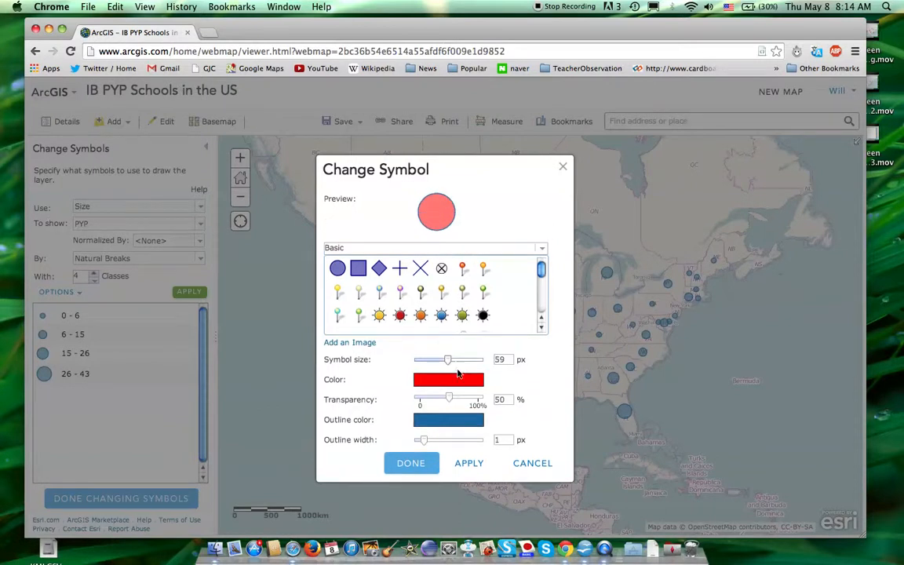
pyautogui.doubleClick(502, 400)
pyautogui.write('60')
pyautogui.click(463, 378)
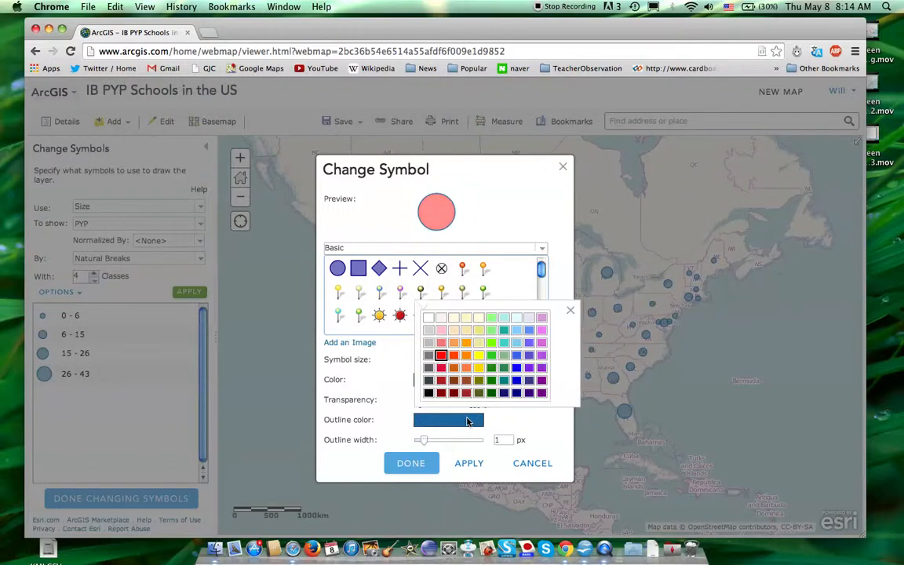
pyautogui.click(428, 355)
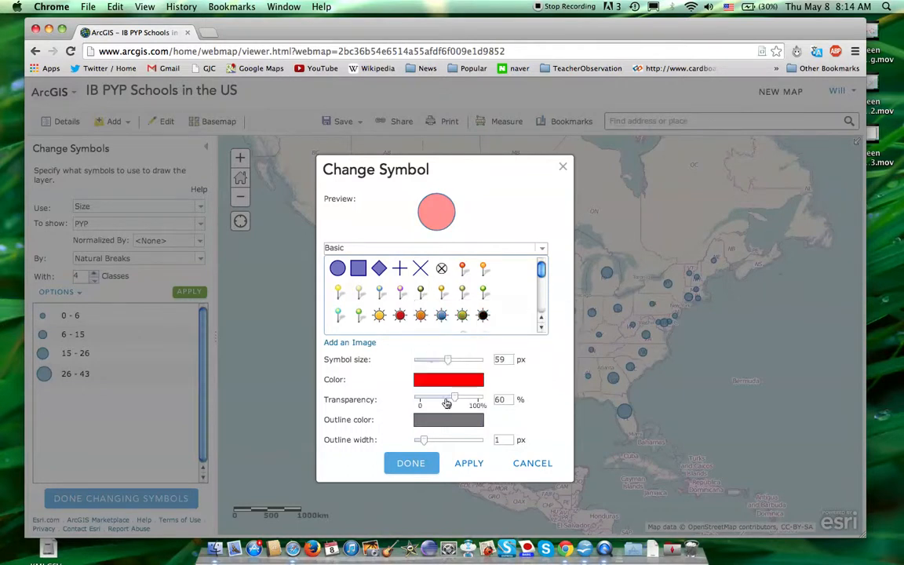
pyautogui.click(420, 466)
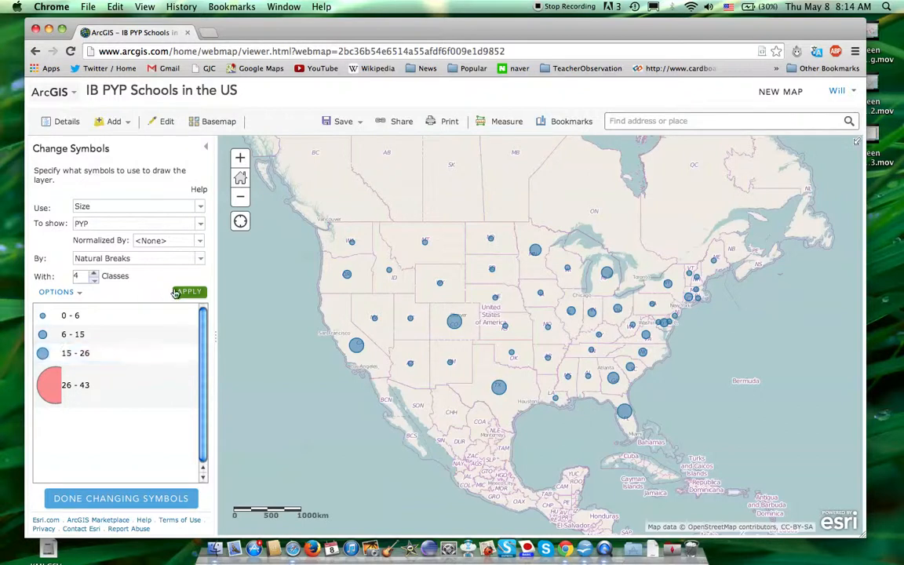
# - Set the fill color of the 15 - 26 class symbol to yellow
pyautogui.click(43, 355)
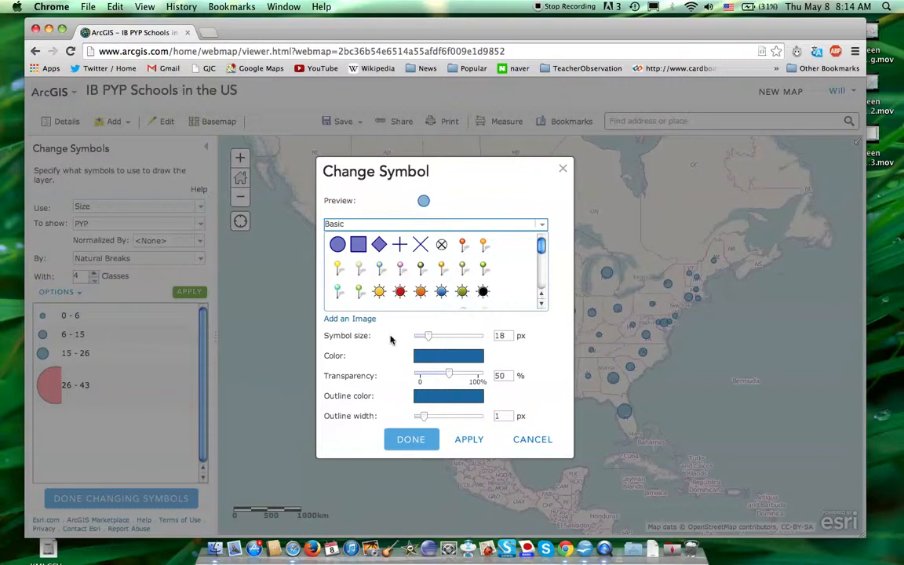
pyautogui.click(433, 357)
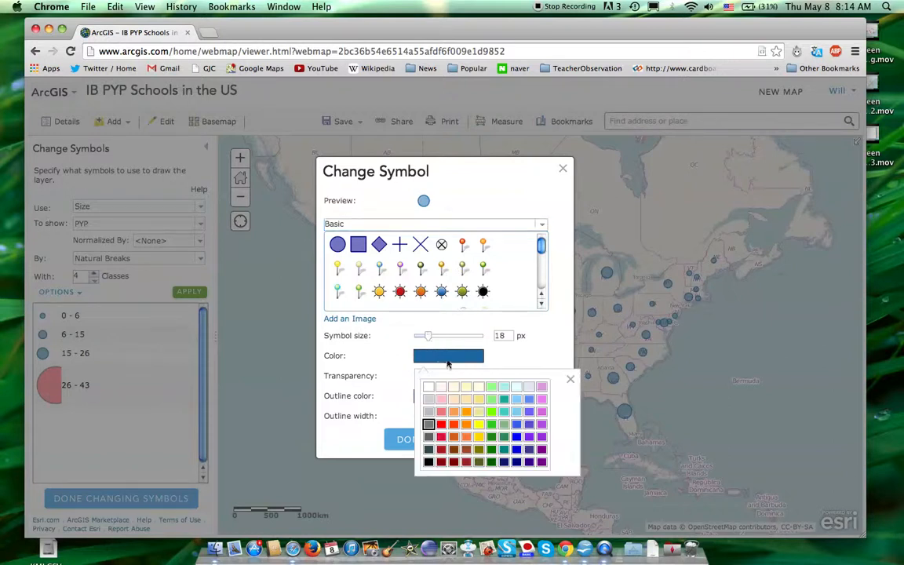
pyautogui.click(478, 424)
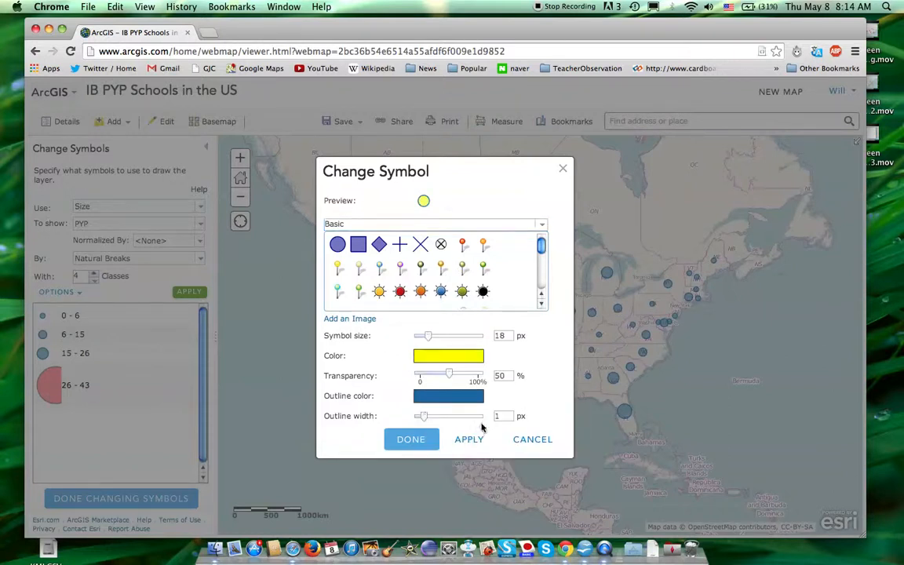
pyautogui.click(411, 438)
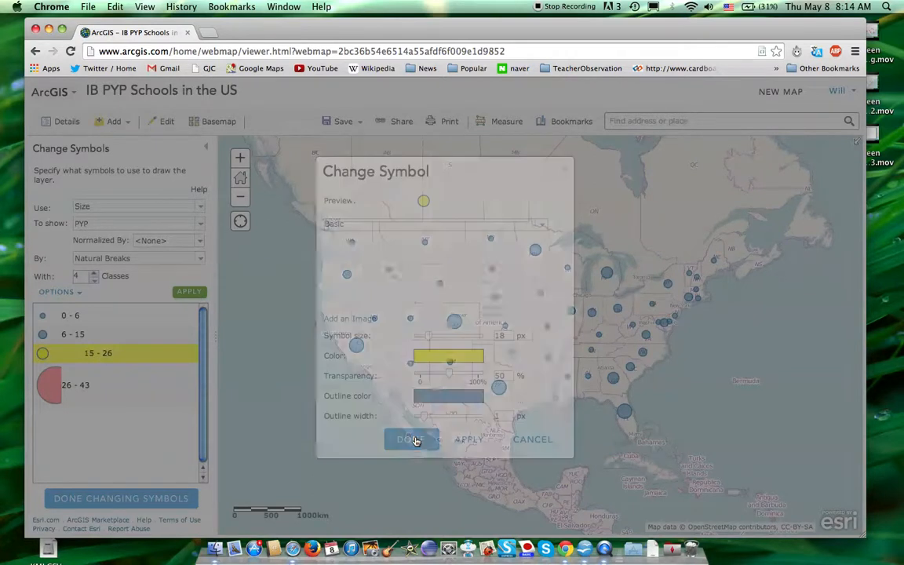
# - Set the fill color of the 6 - 15 class symbol to green
pyautogui.click(45, 334)
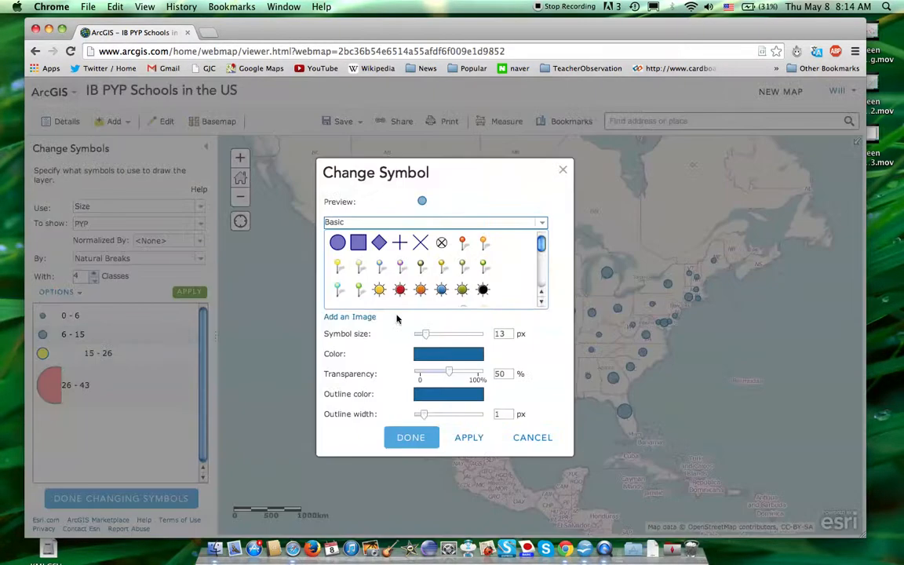
pyautogui.click(444, 355)
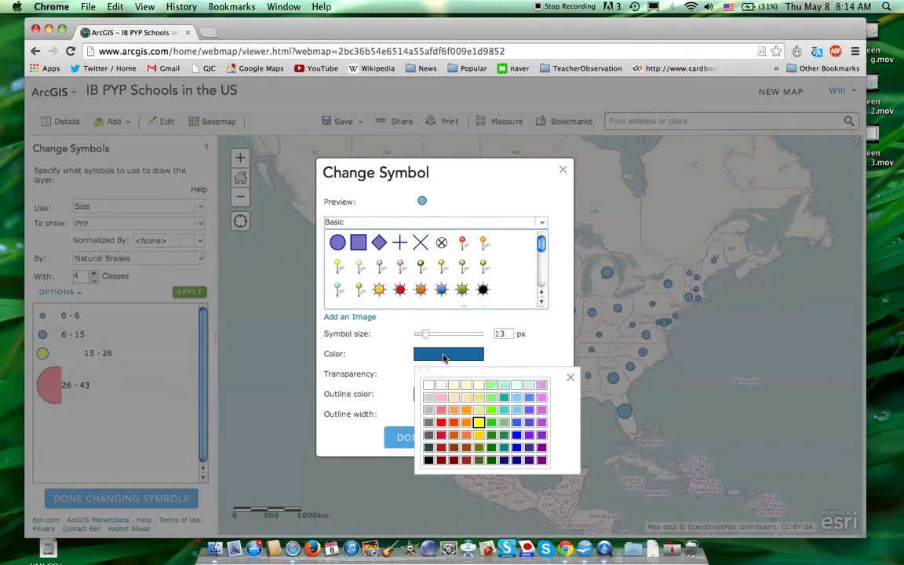
pyautogui.click(491, 409)
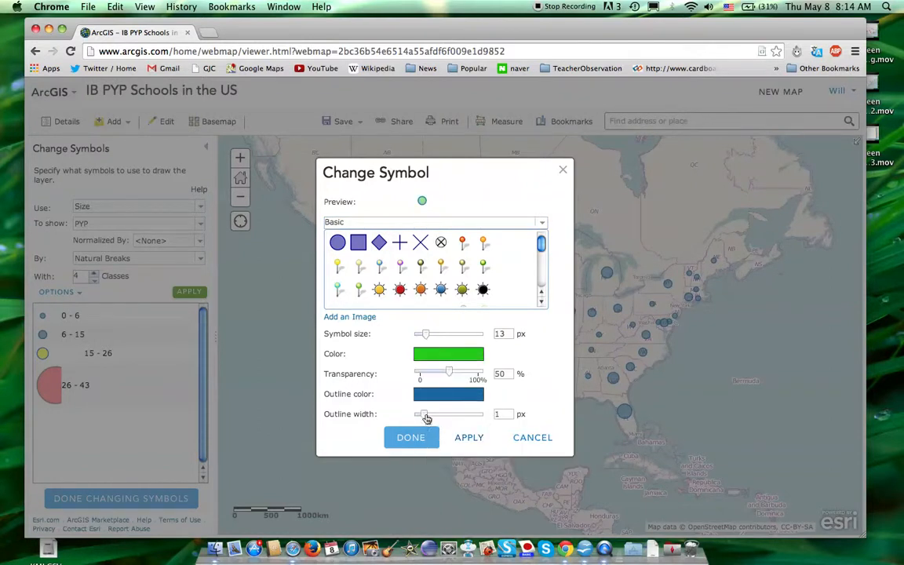
pyautogui.click(421, 439)
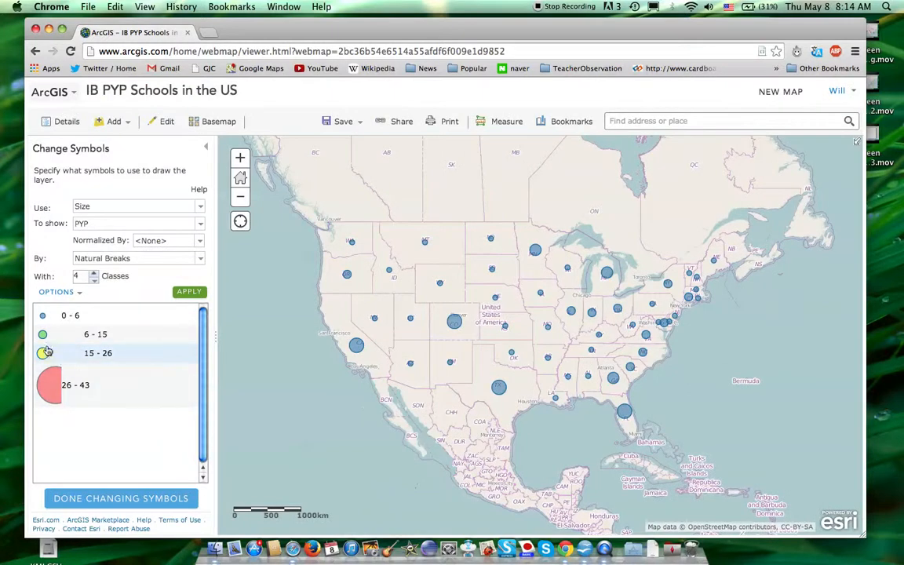
# - Enlarge the yellow 15 - 26 class symbol so it sits between the green and red symbols in size
pyautogui.click(44, 355)
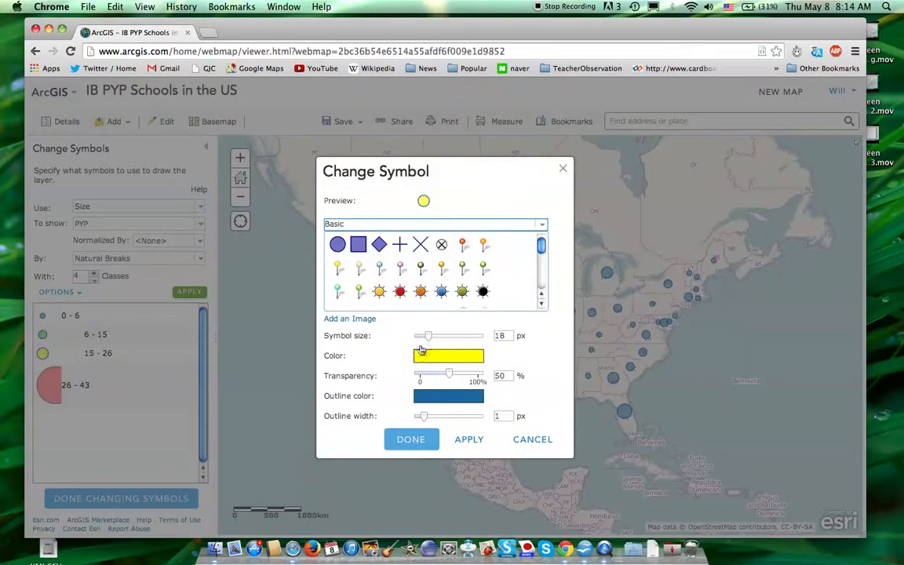
pyautogui.moveTo(426, 339); pyautogui.dragTo(437, 338)
pyautogui.click(412, 449)
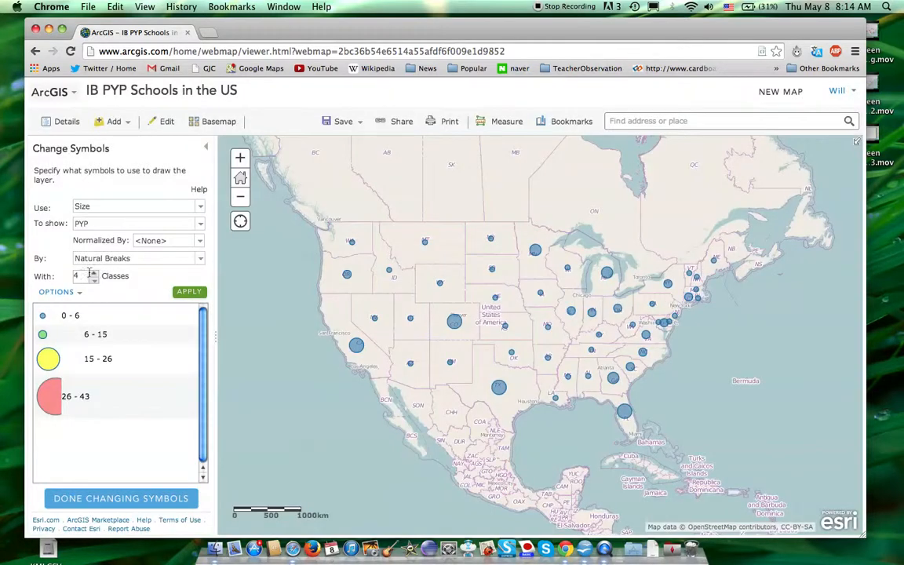
# - Enlarge the green 6 - 15 class symbol to 22 px
pyautogui.click(44, 333)
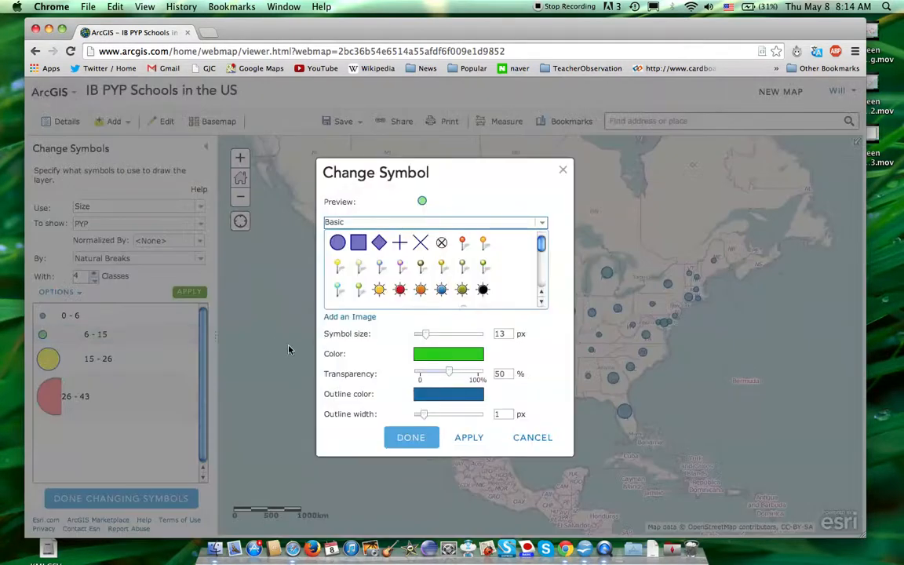
pyautogui.moveTo(428, 335); pyautogui.dragTo(433, 336)
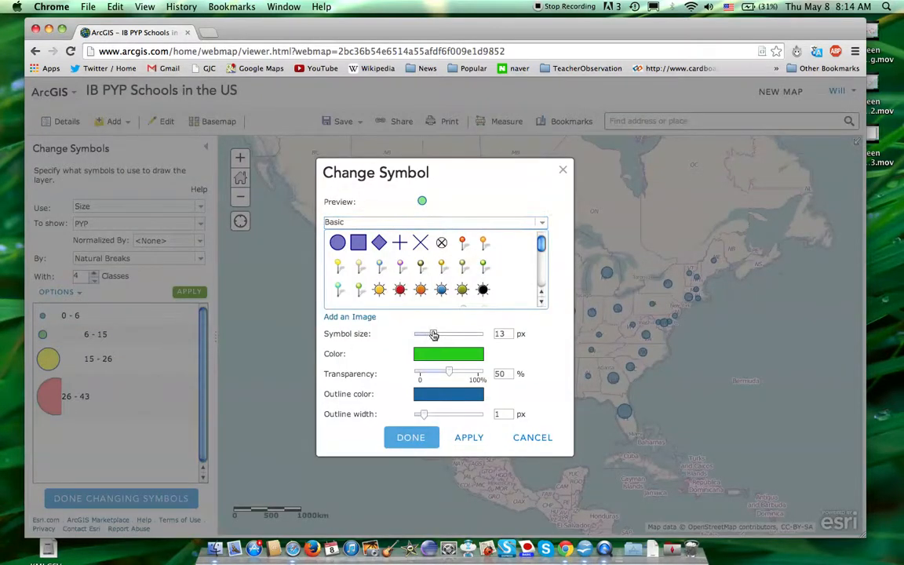
pyautogui.click(410, 449)
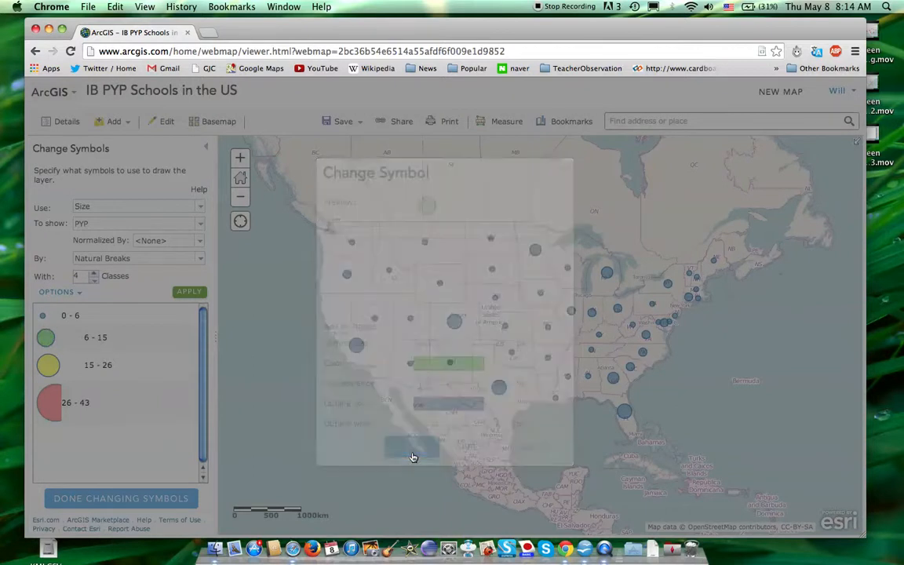
pyautogui.click(45, 337)
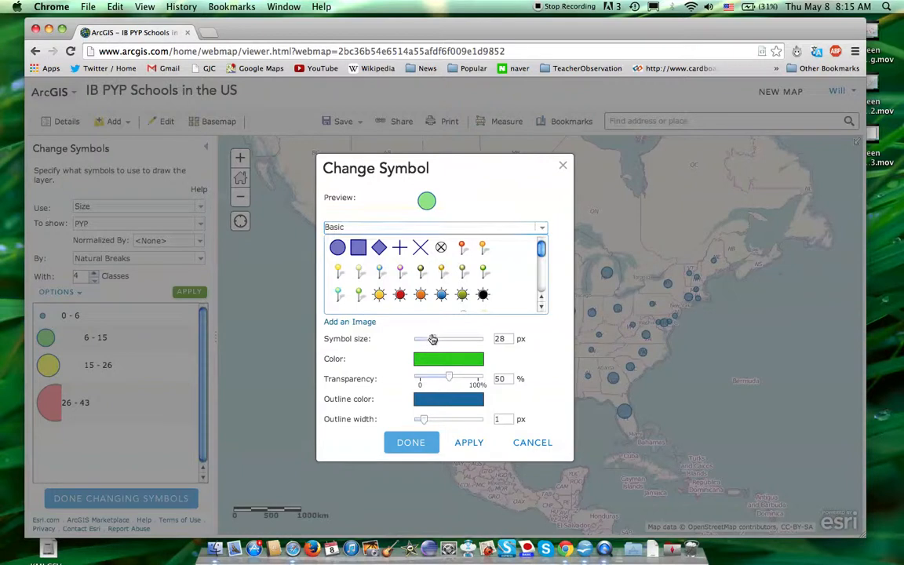
pyautogui.moveTo(430, 339); pyautogui.dragTo(428, 339)
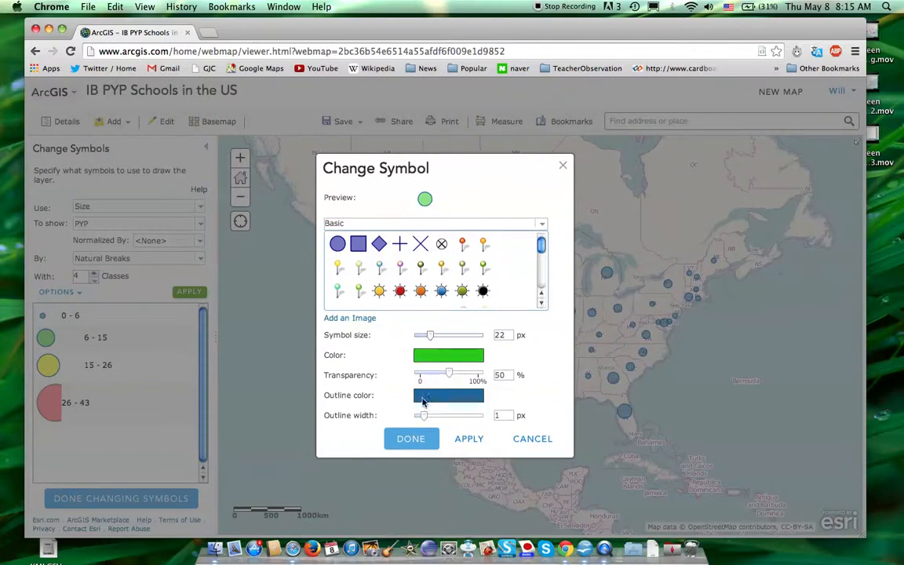
pyautogui.click(409, 437)
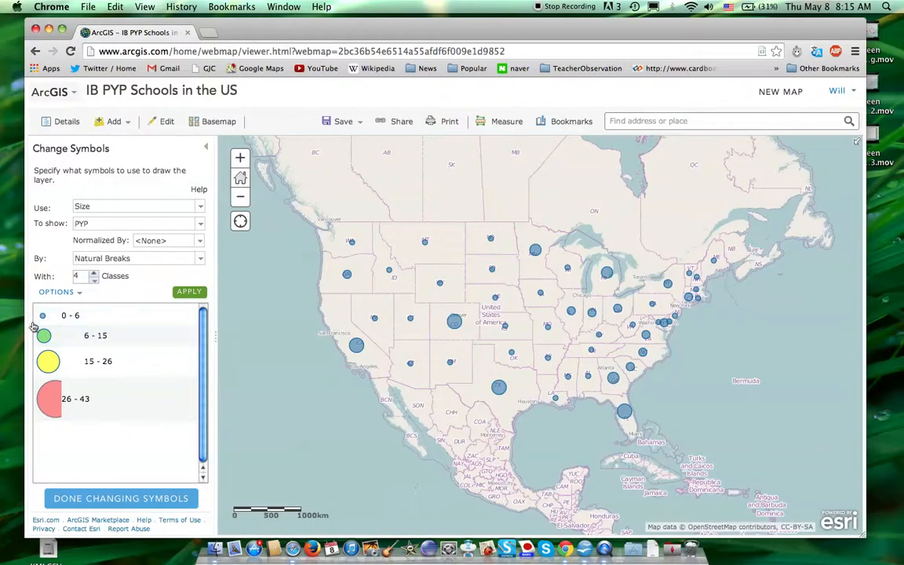
# - Apply the restyled class symbols to the map and open the pop-up of the California symbol
pyautogui.click(187, 293)
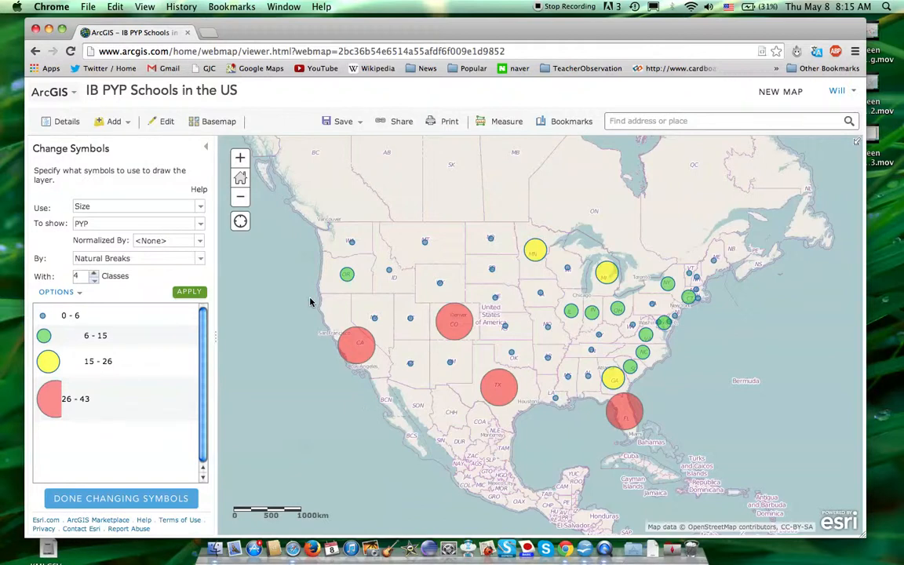
pyautogui.click(356, 350)
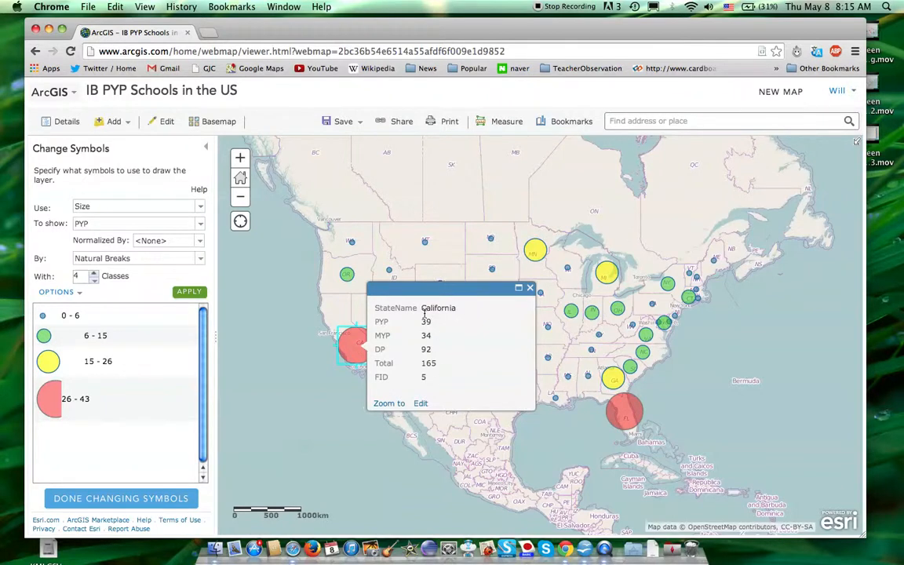
# - Check the Minnesota symbol's pop-up in place of California's, close it, and finish changing the layer's symbols
pyautogui.click(532, 288)
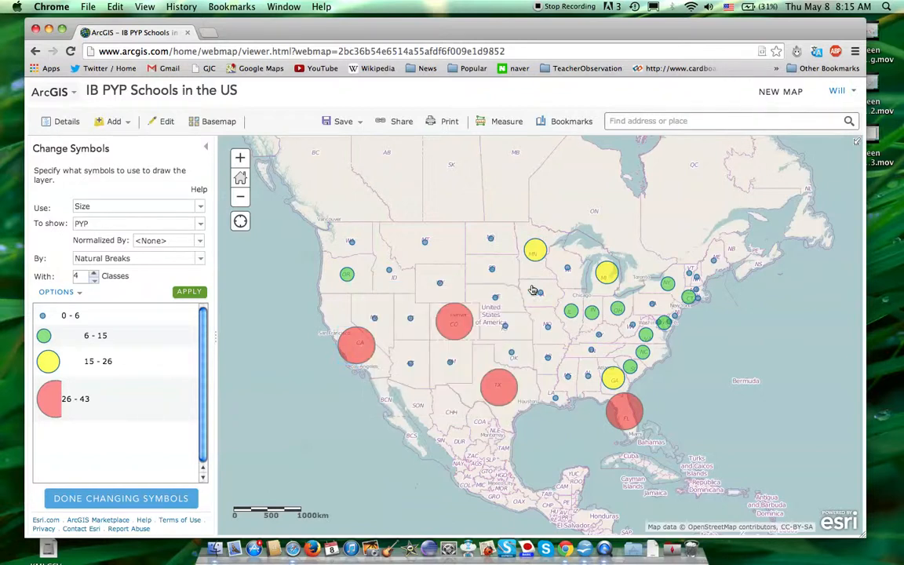
pyautogui.click(536, 253)
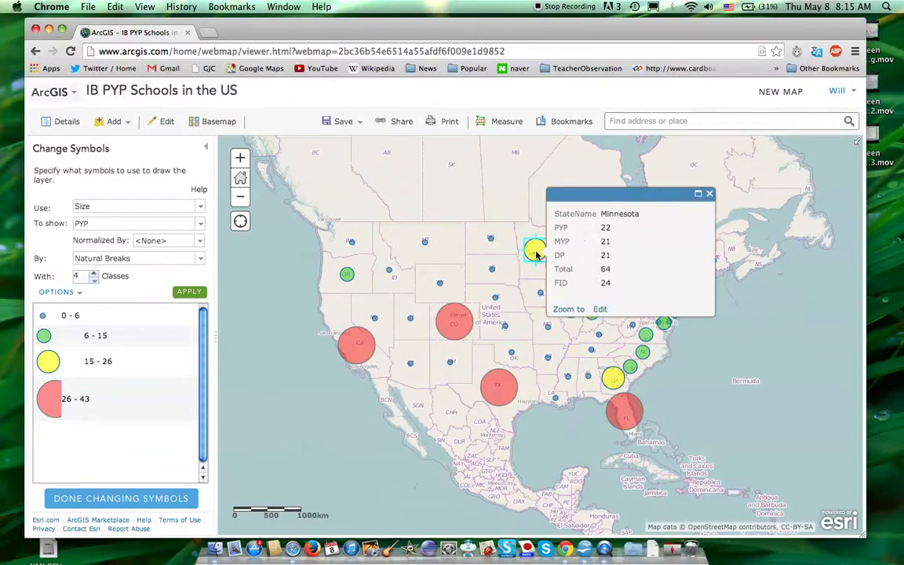
pyautogui.click(709, 195)
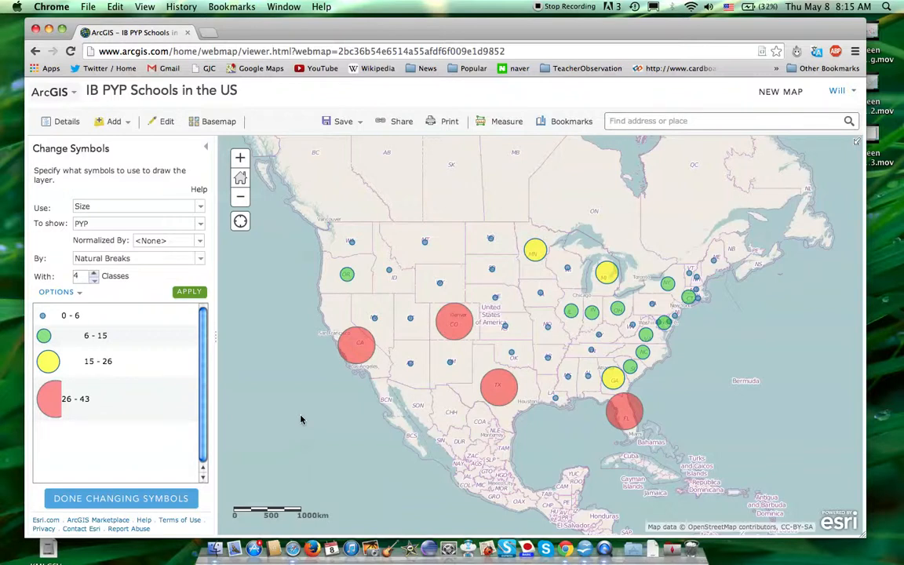
pyautogui.click(122, 502)
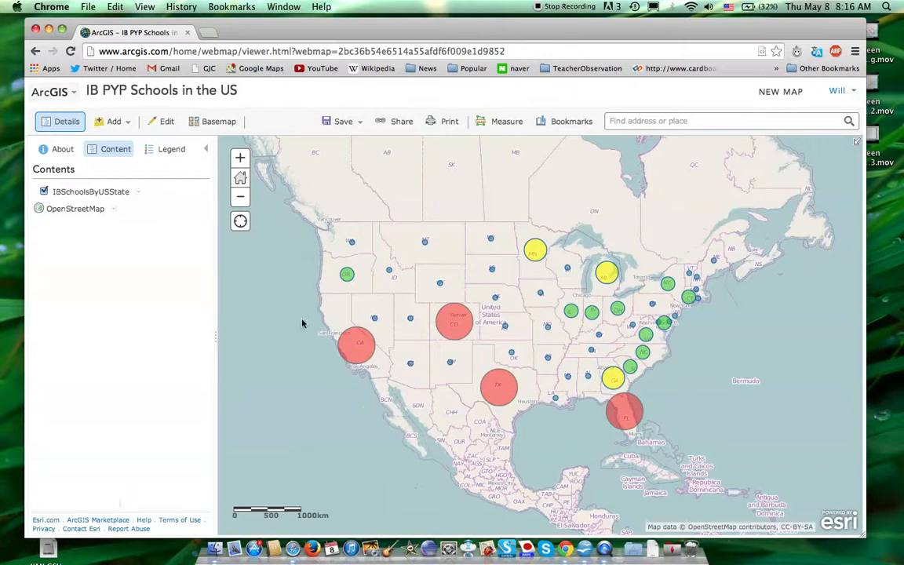
# - Review the map's sharing options, select the link to the map, and close the sharing settings
pyautogui.click(401, 122)
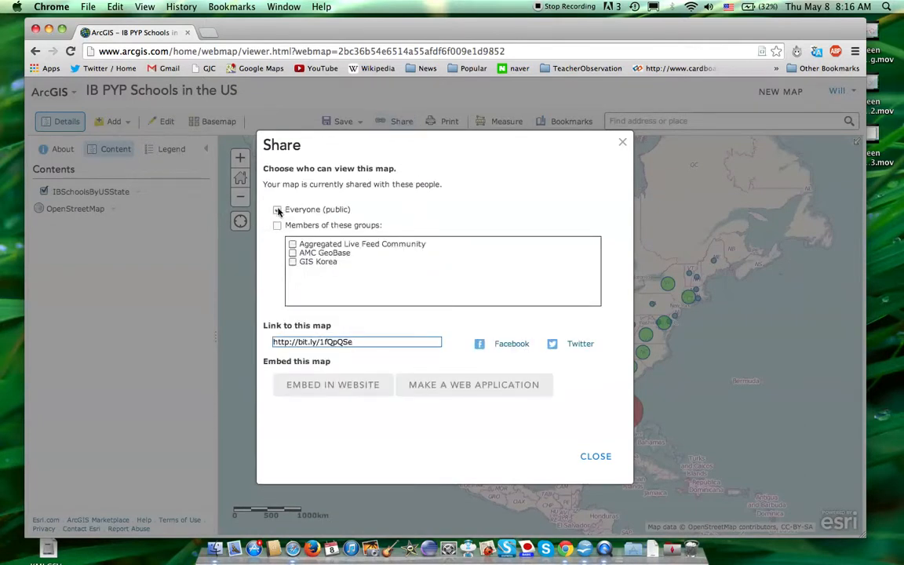
pyautogui.click(347, 341)
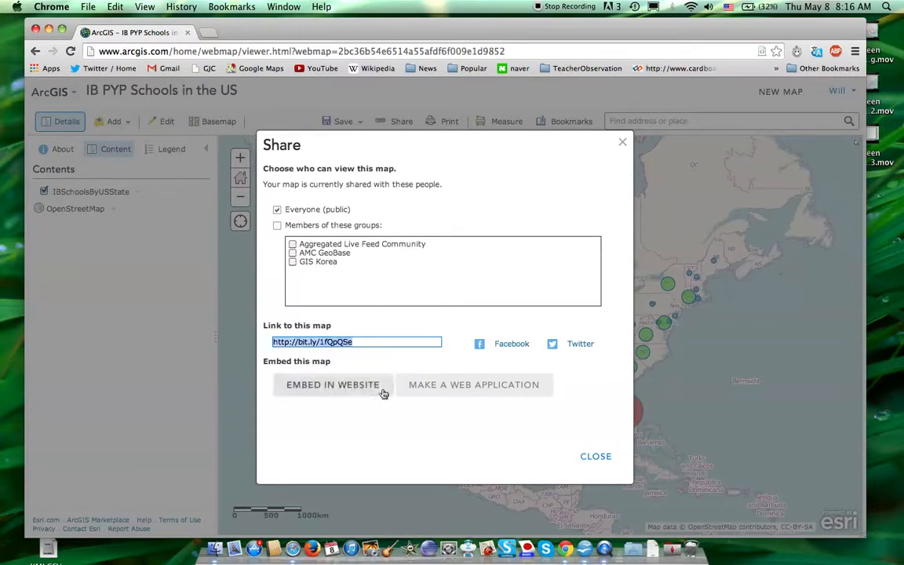
pyautogui.click(343, 385)
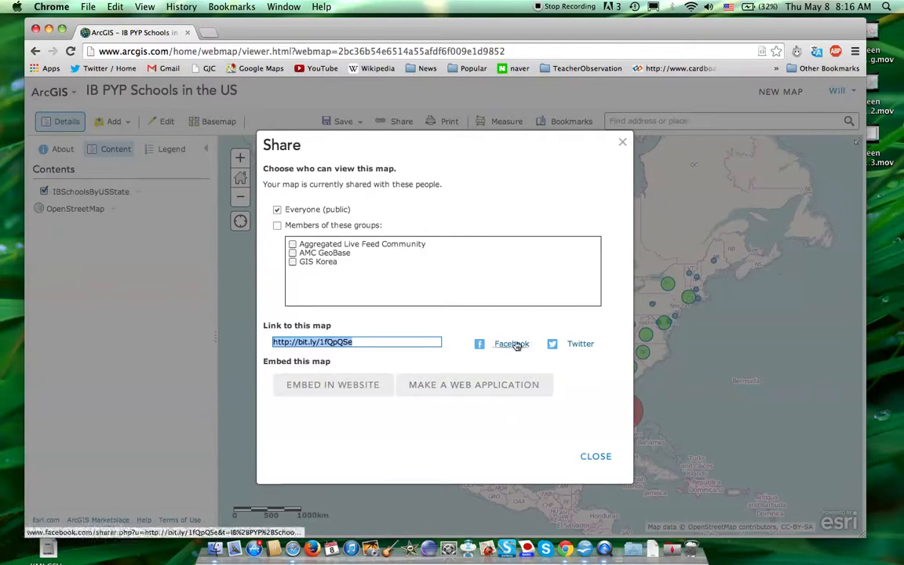
pyautogui.click(595, 456)
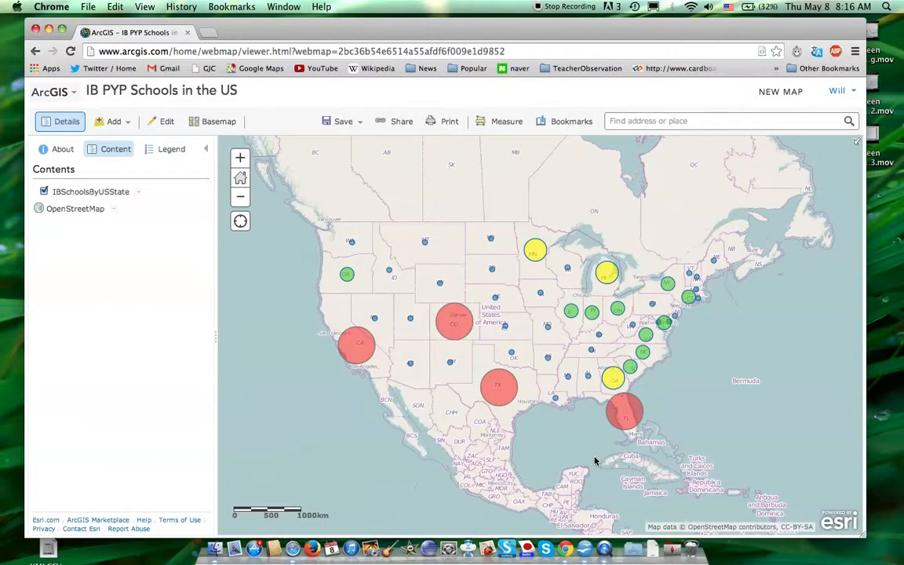